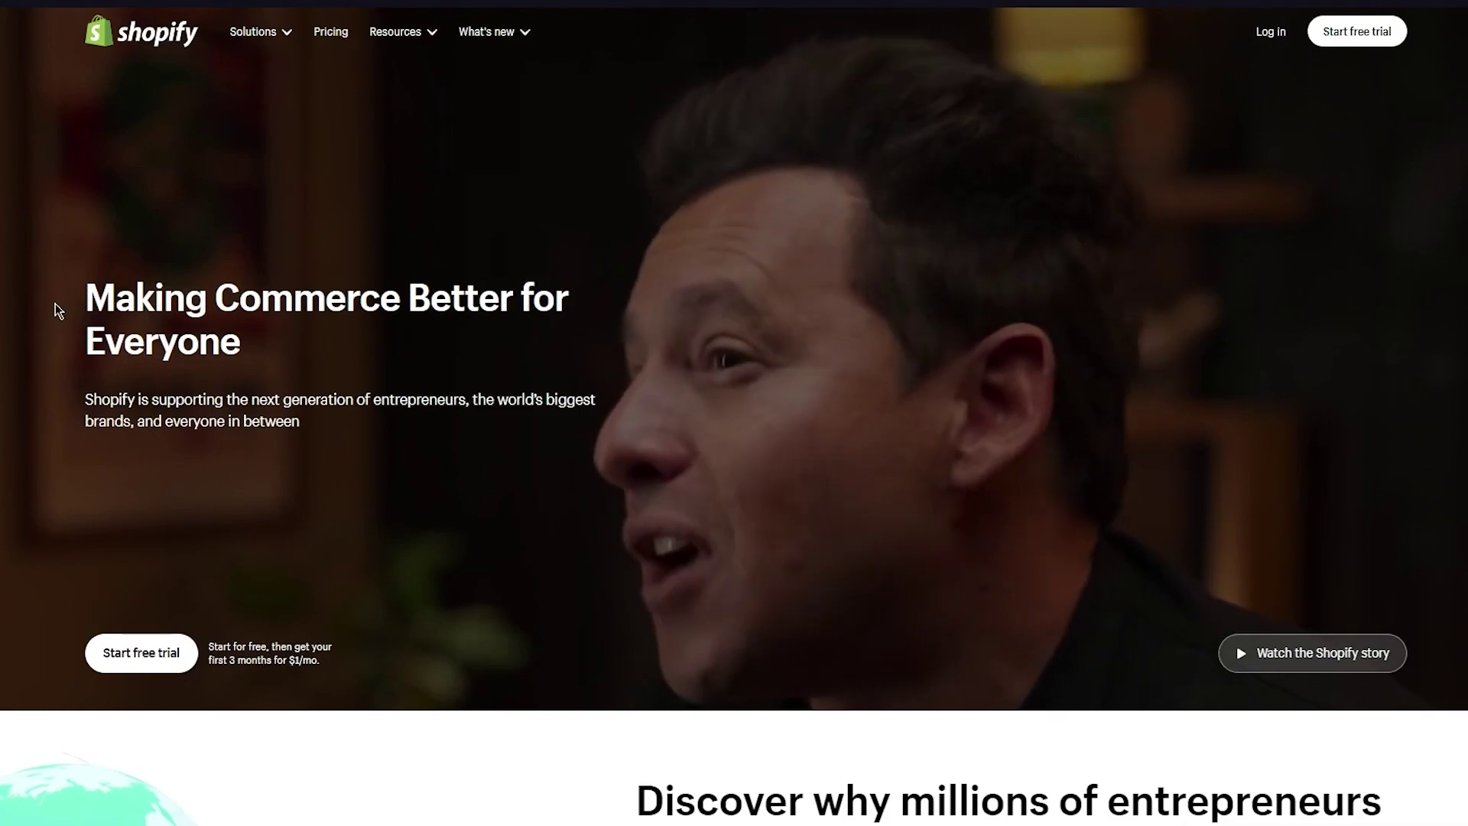
# - Log in to the Shopify account to reach the store's admin
pyautogui.moveTo(52, 311); pyautogui.dragTo(337, 338)
pyautogui.click(337, 337)
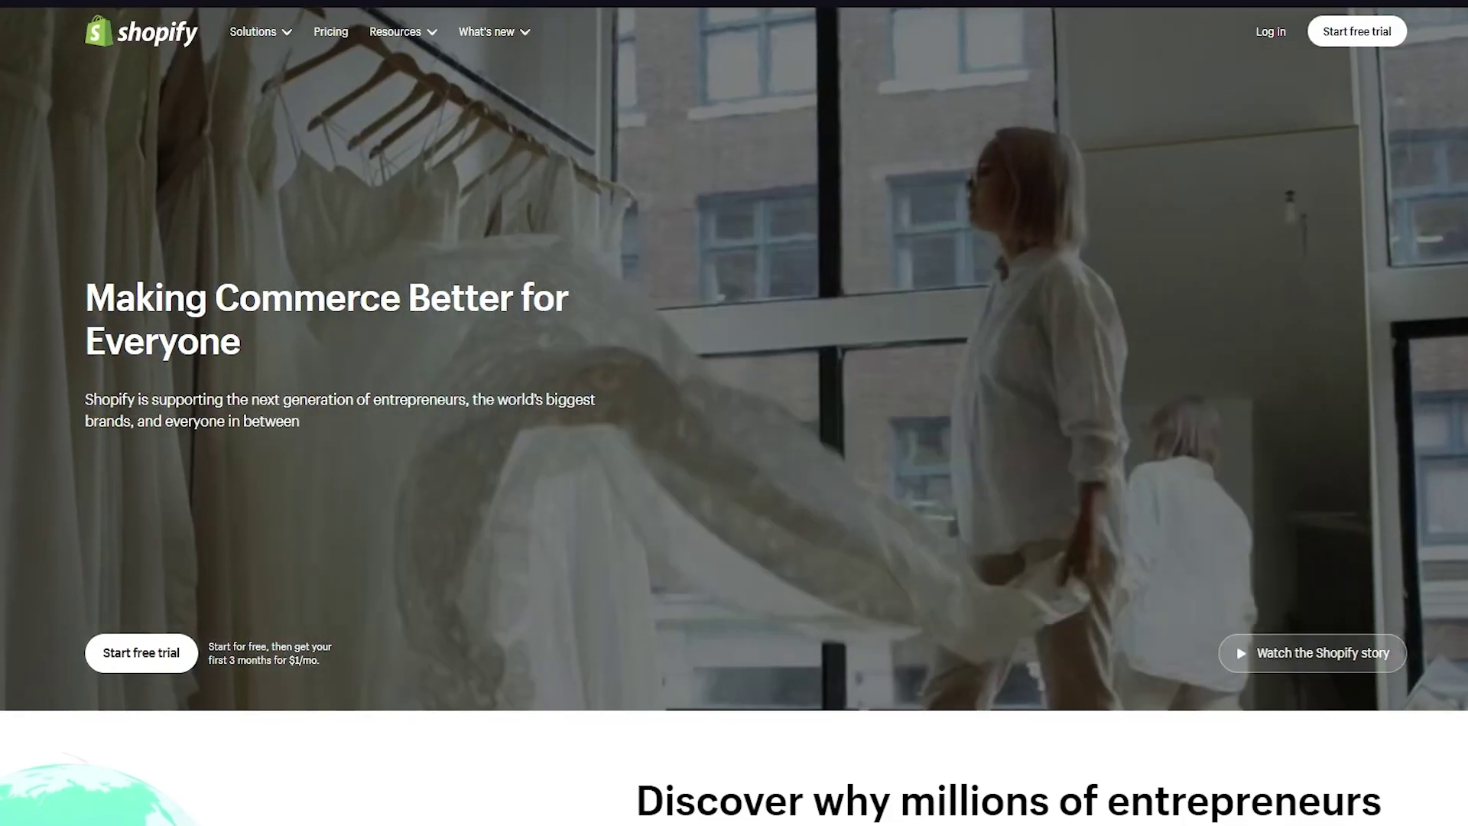
pyautogui.click(1271, 32)
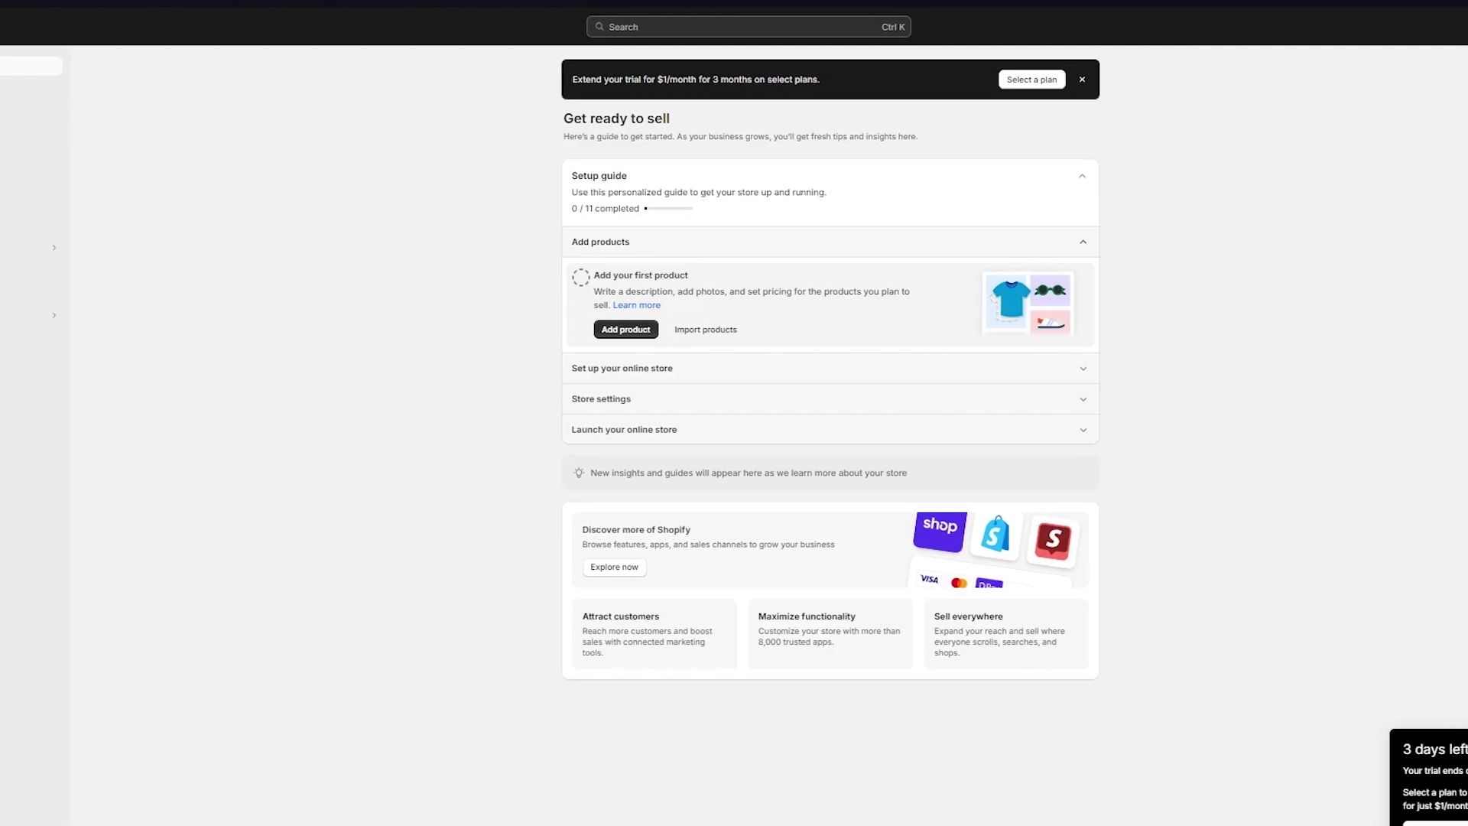
pyautogui.moveTo(631, 123); pyautogui.dragTo(1020, 164)
pyautogui.click(1020, 159)
pyautogui.moveTo(615, 149); pyautogui.dragTo(1133, 141)
pyautogui.click(1176, 144)
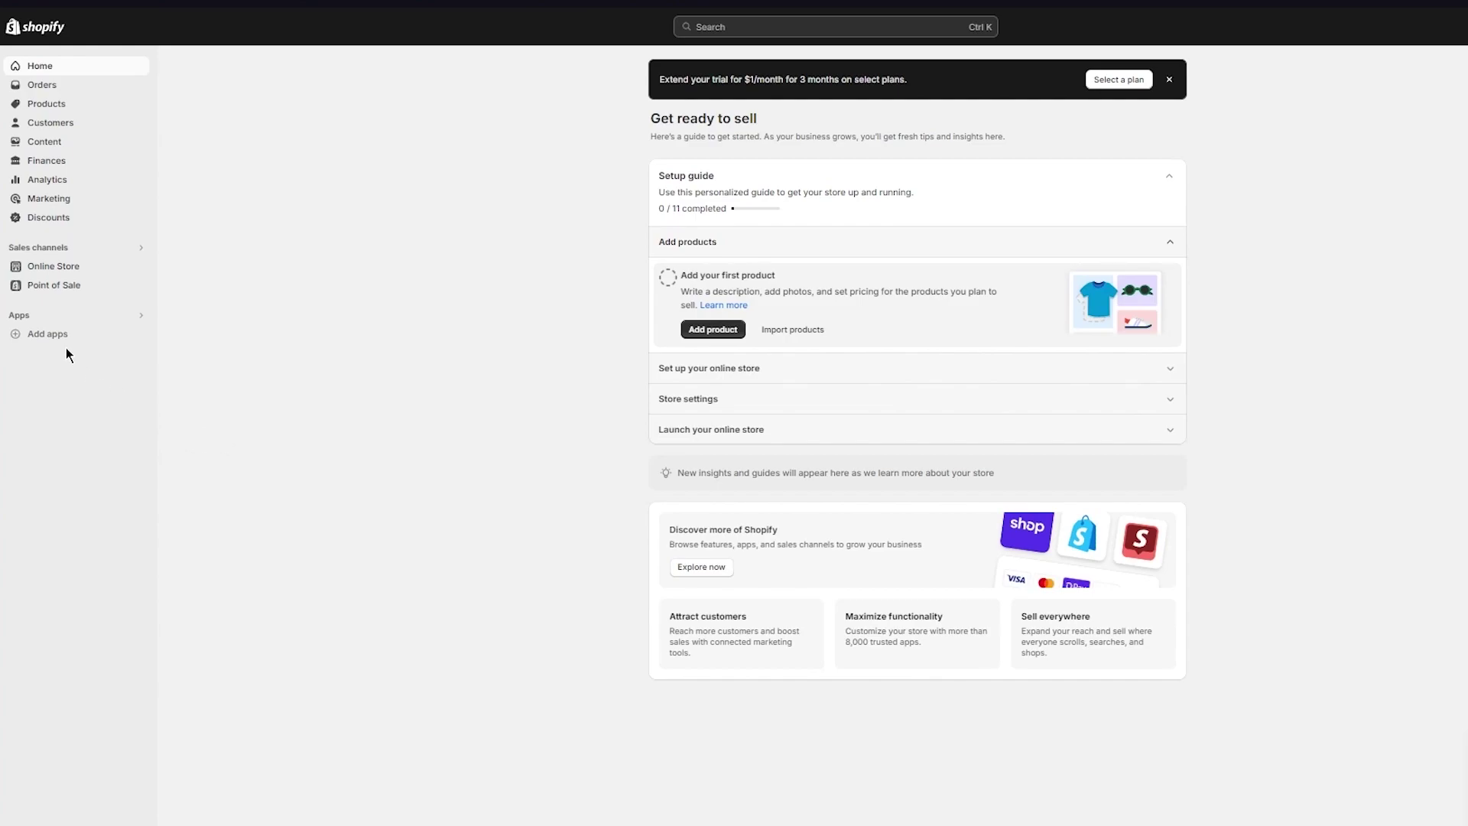
# - Open the store's payment settings and start adding a supported payment method
pyautogui.click(41, 823)
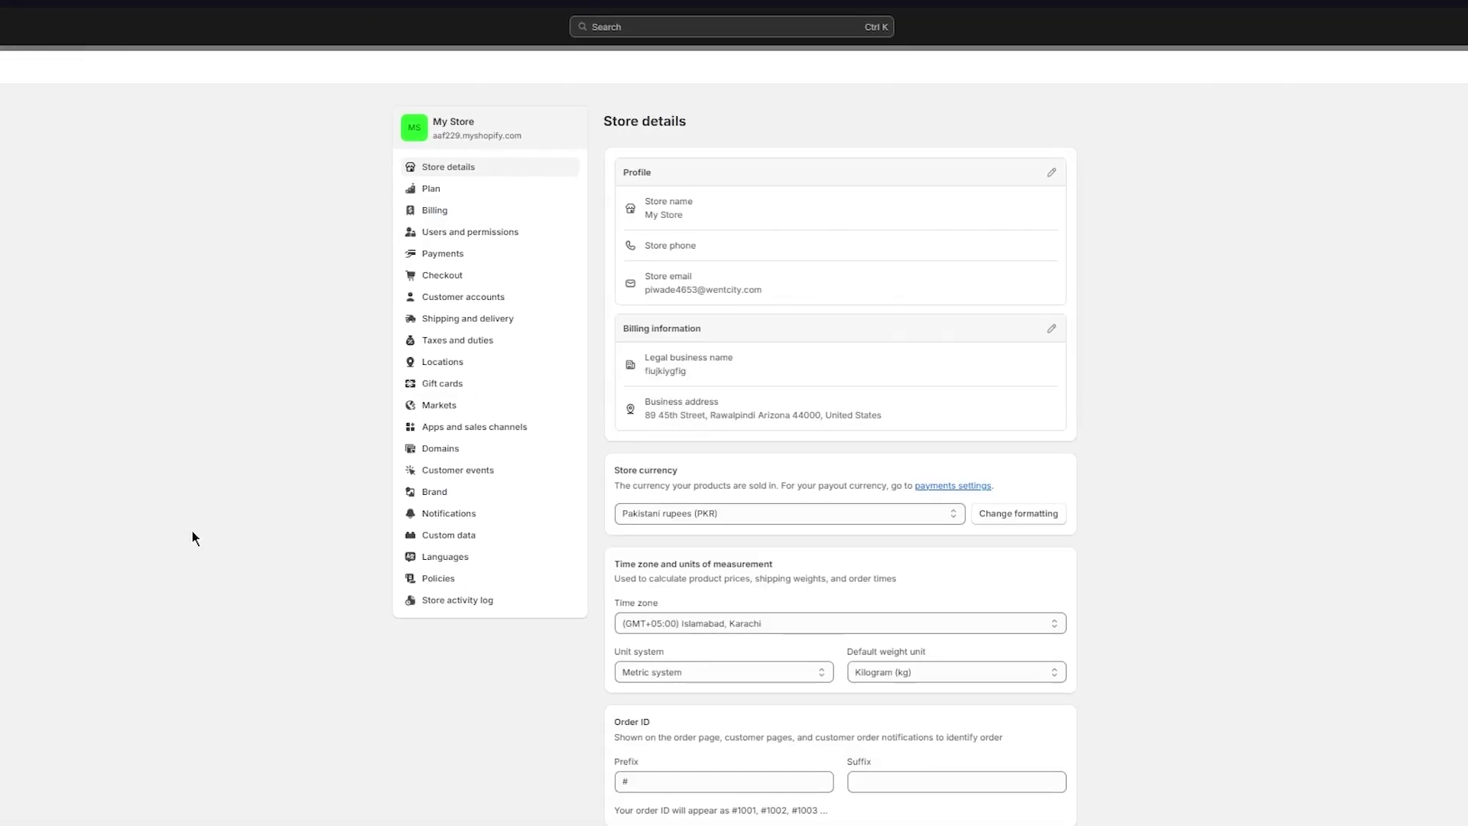
pyautogui.click(480, 260)
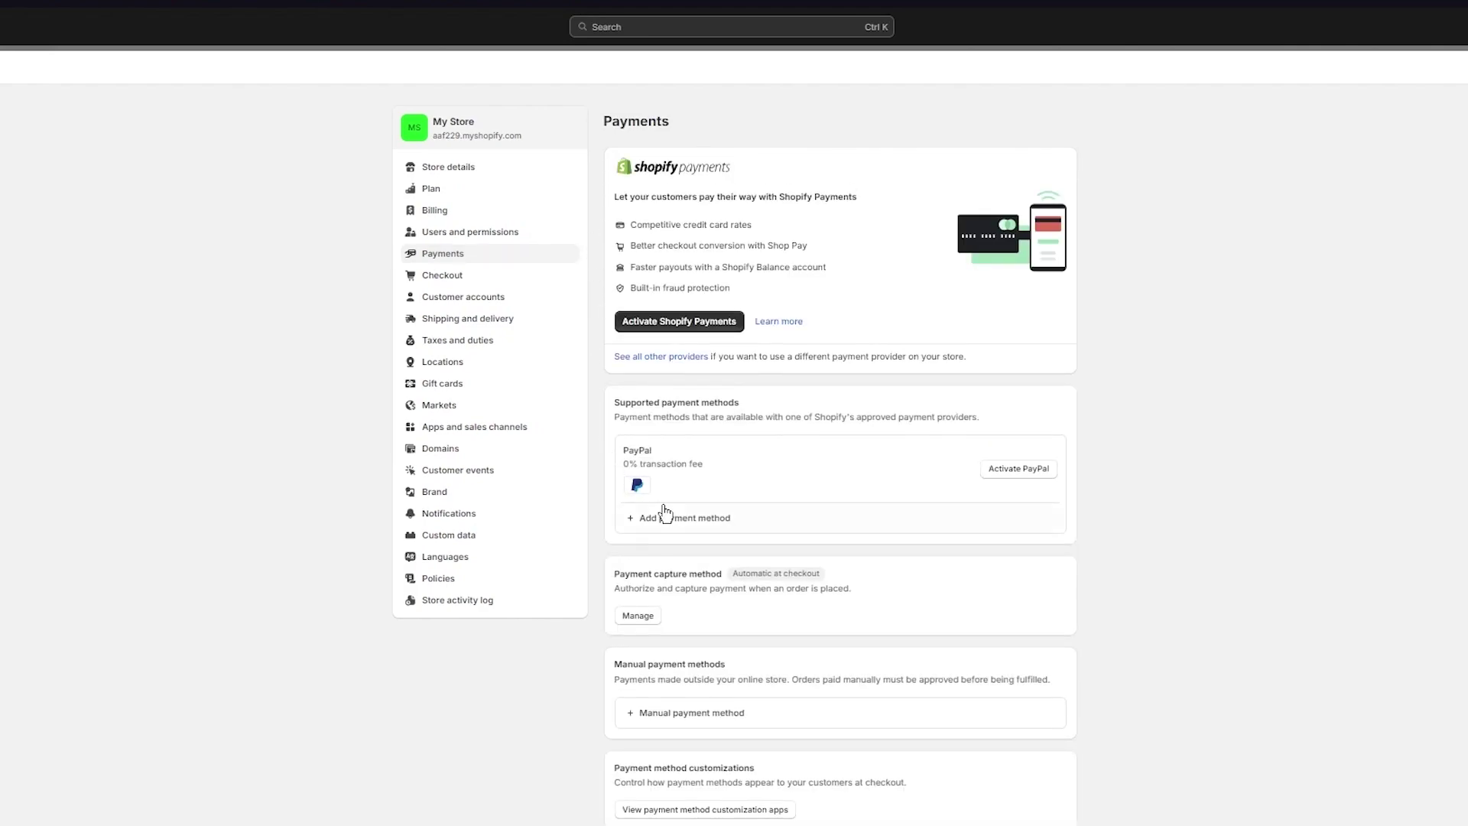
pyautogui.click(682, 522)
pyautogui.click(758, 188)
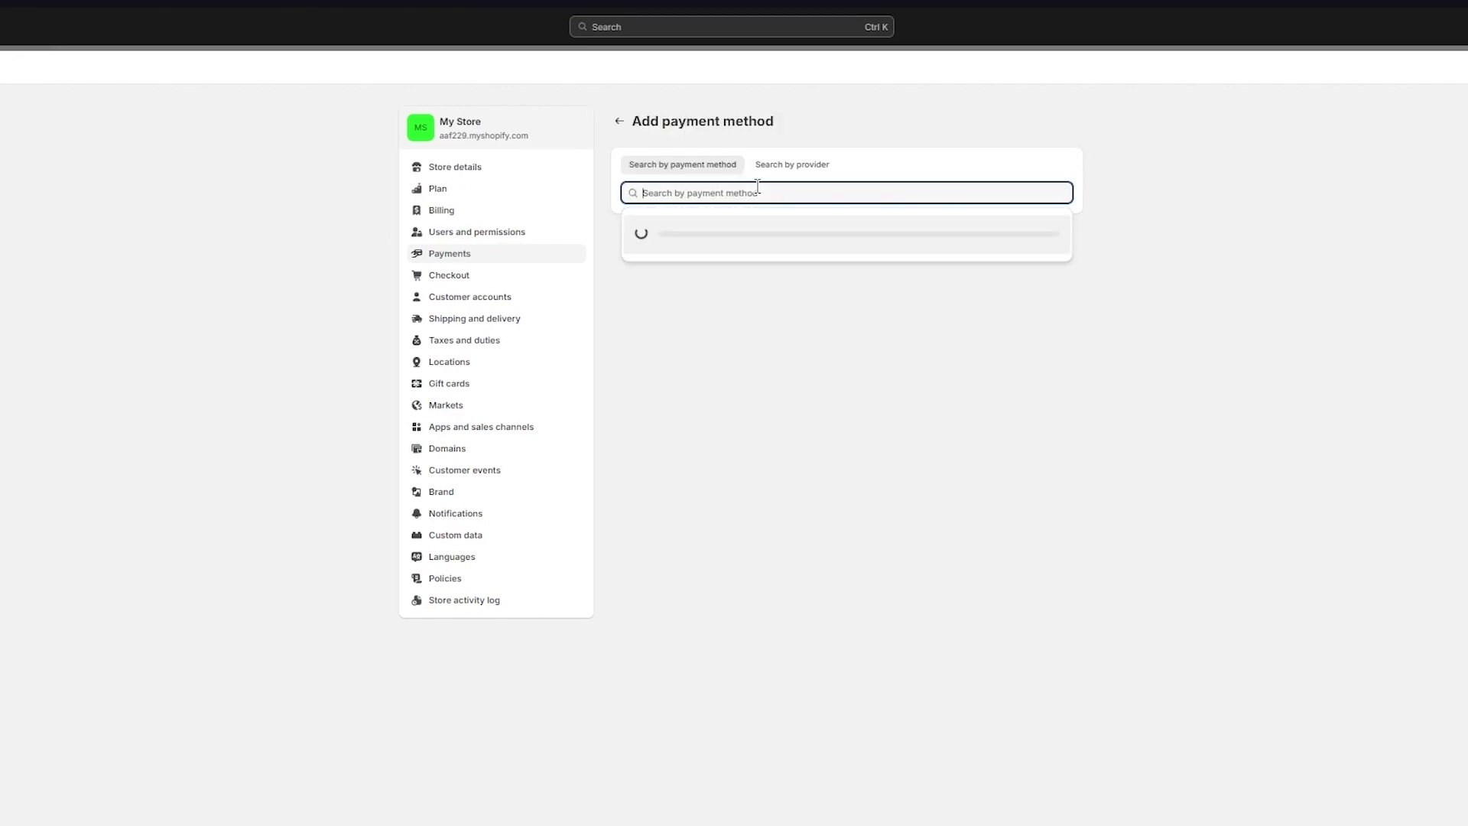
# - Search the available payment providers for "payoneer"
pyautogui.click(781, 164)
pyautogui.click(739, 191)
pyautogui.write('payoneer')
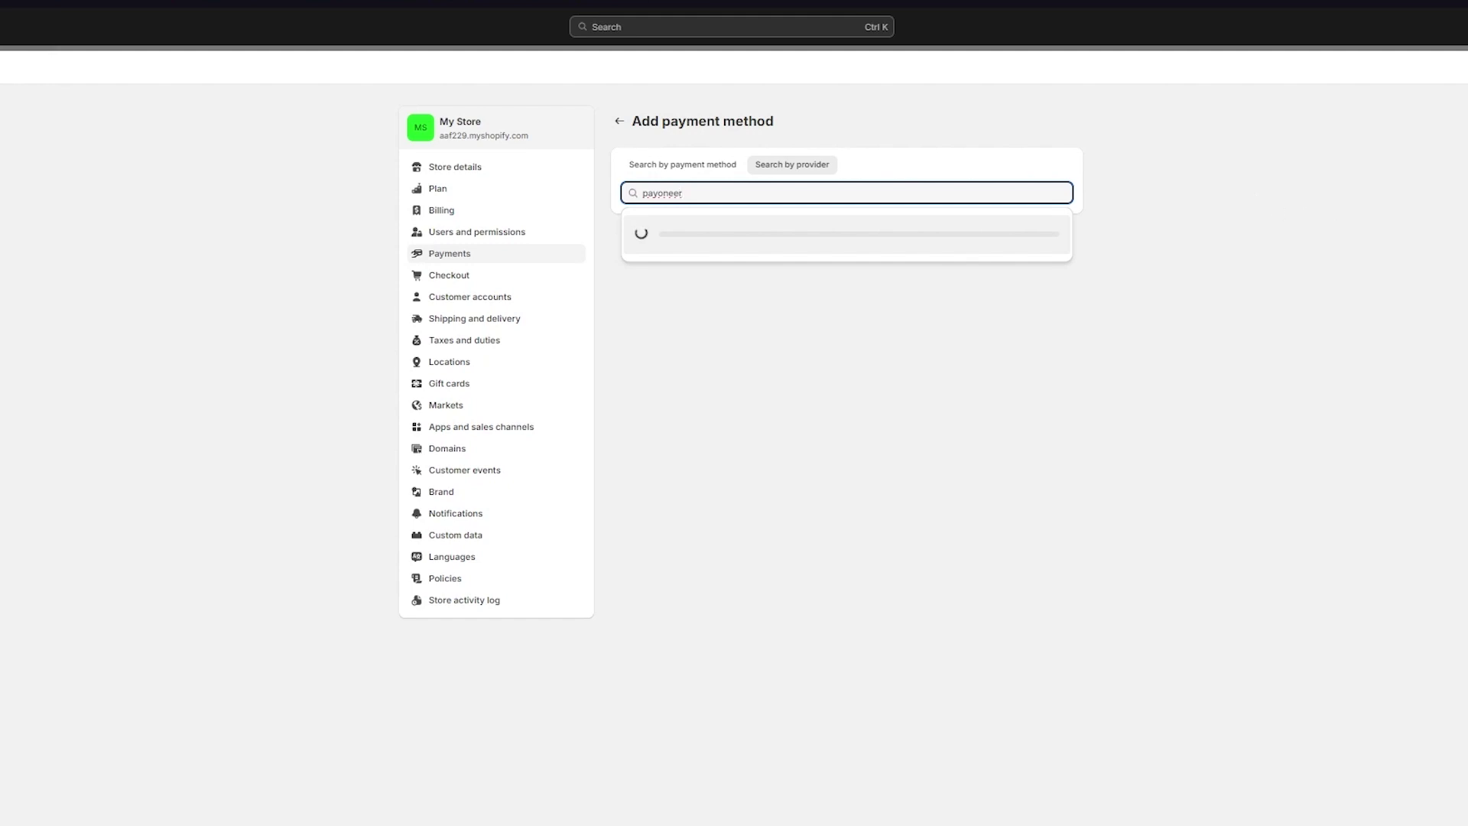
pyautogui.click(1203, 243)
pyautogui.click(738, 192)
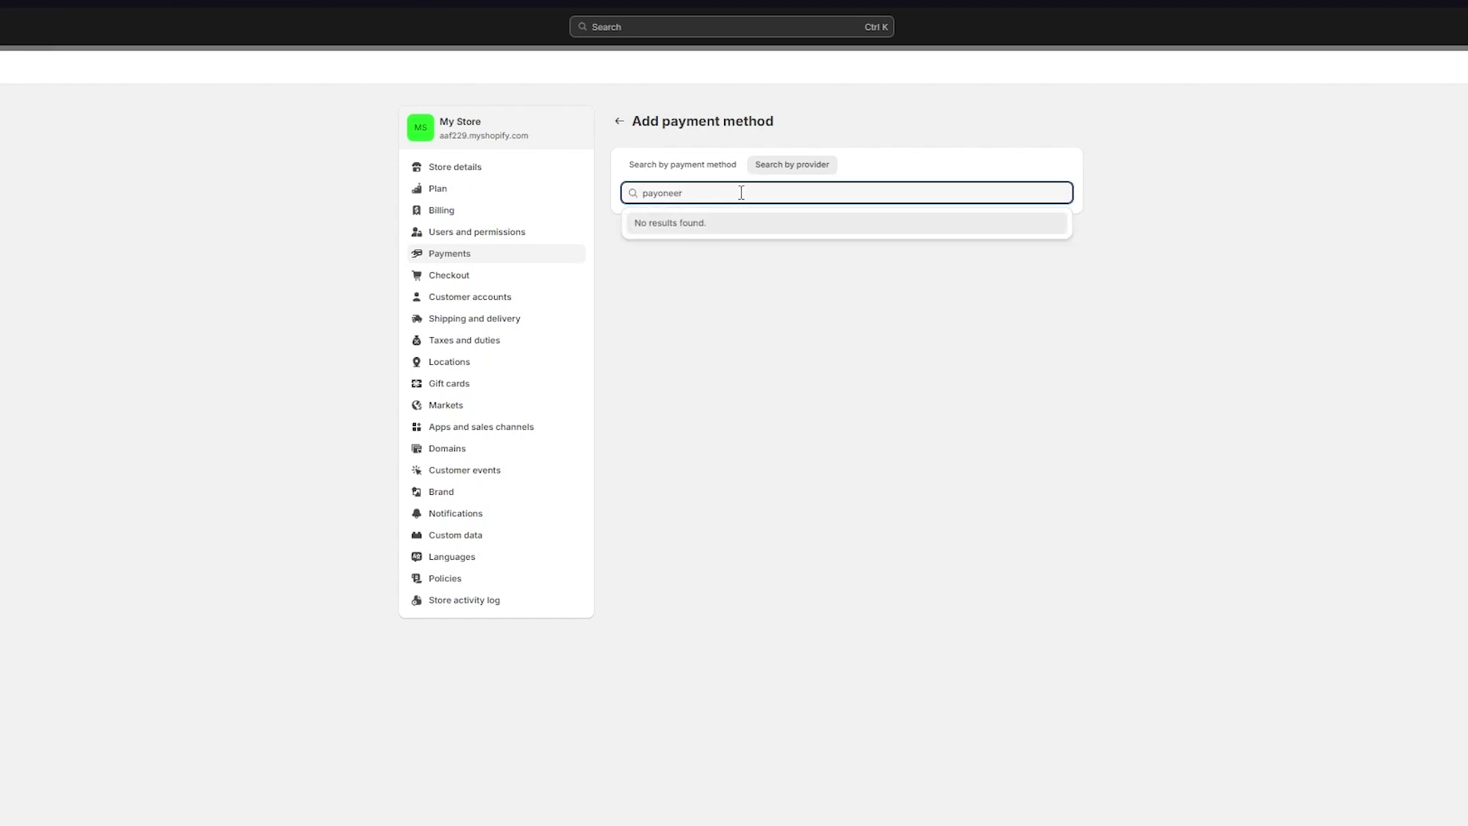
# - Search the supported payment methods by method name for "payo"
pyautogui.click(692, 164)
pyautogui.click(753, 194)
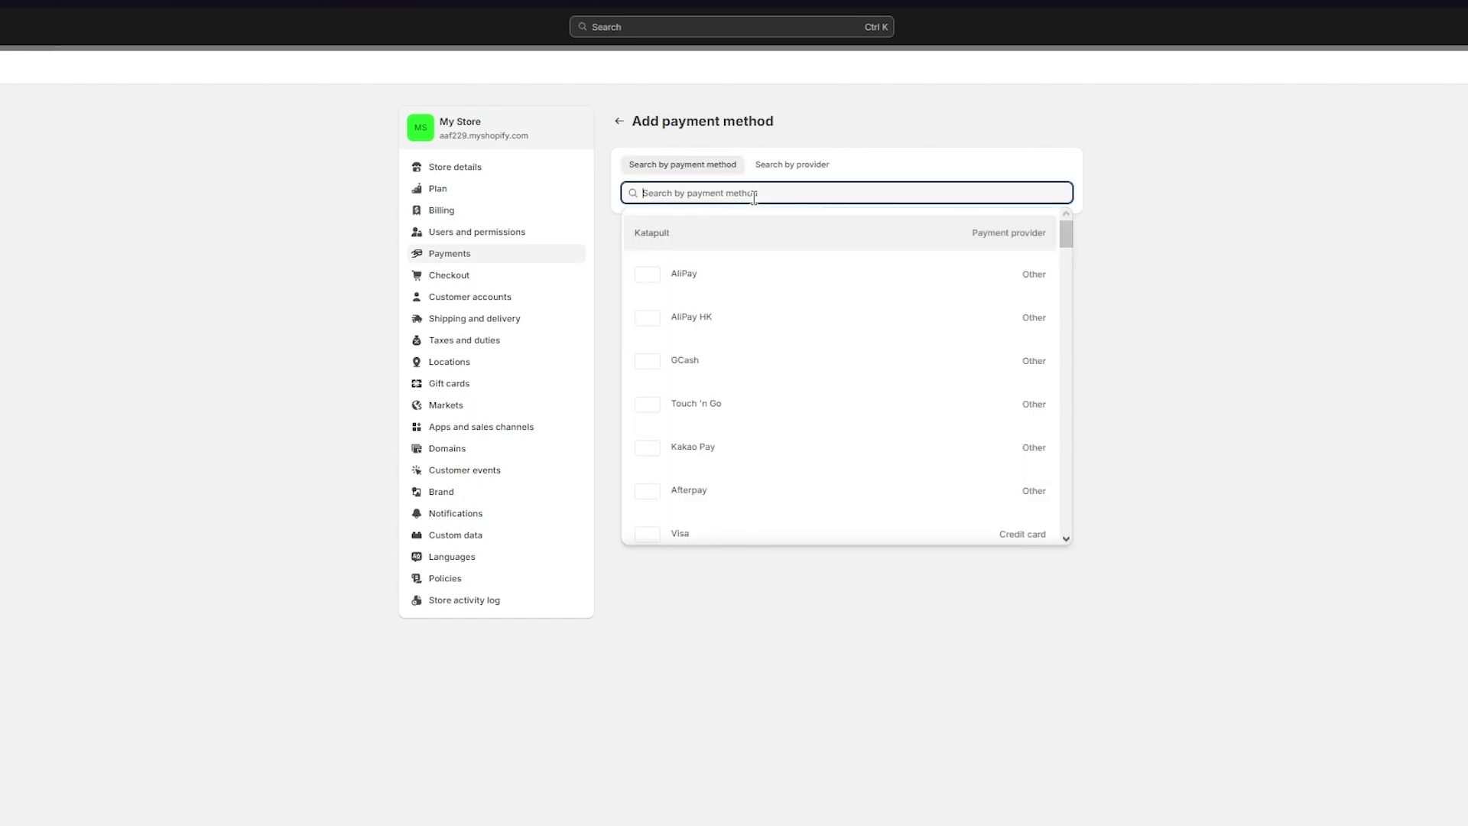
pyautogui.write('payo')
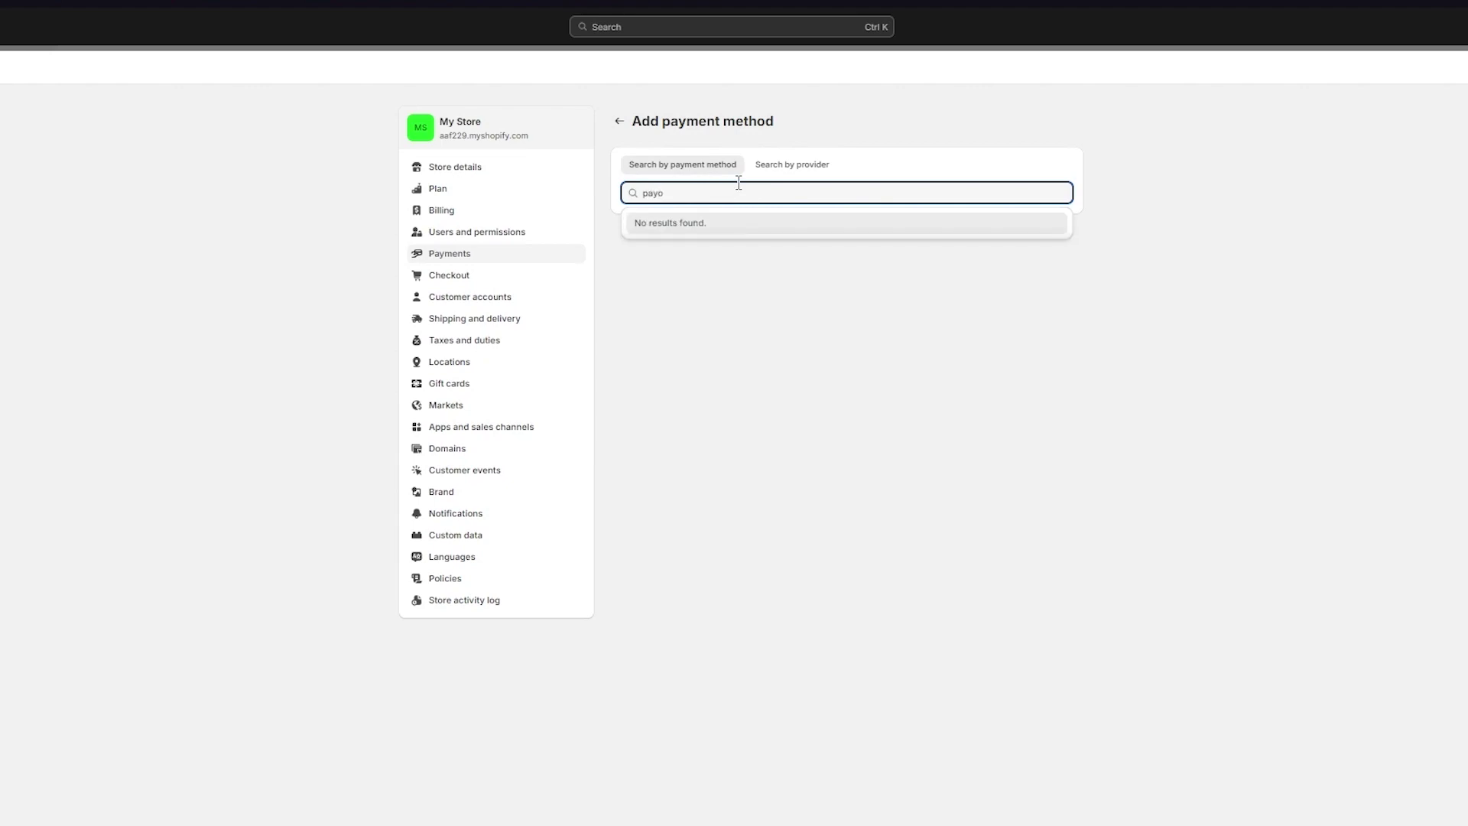
pyautogui.click(617, 497)
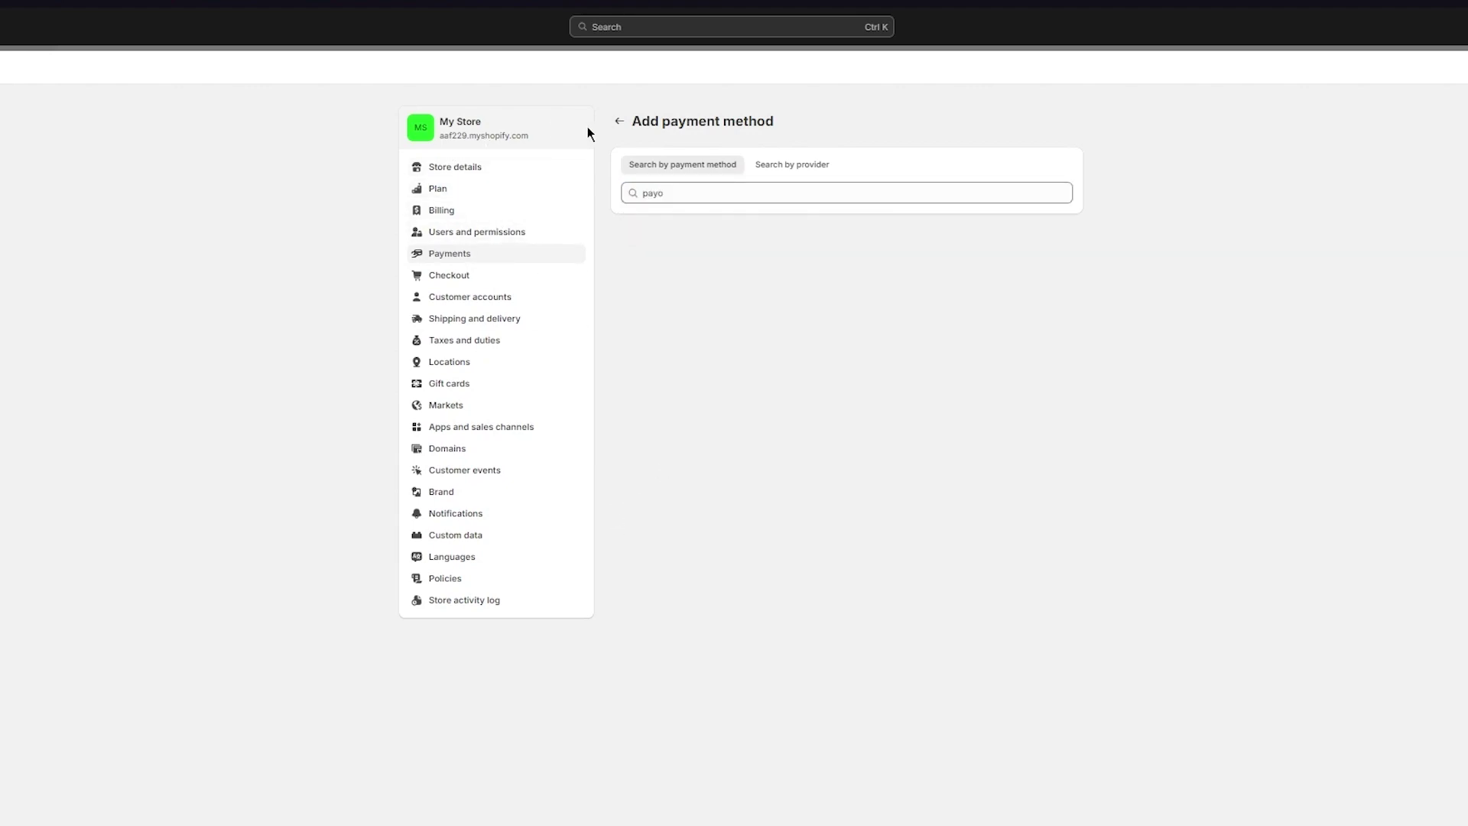
# - Return to the store details and set the country/region in the billing information to Pakistan
pyautogui.click(618, 125)
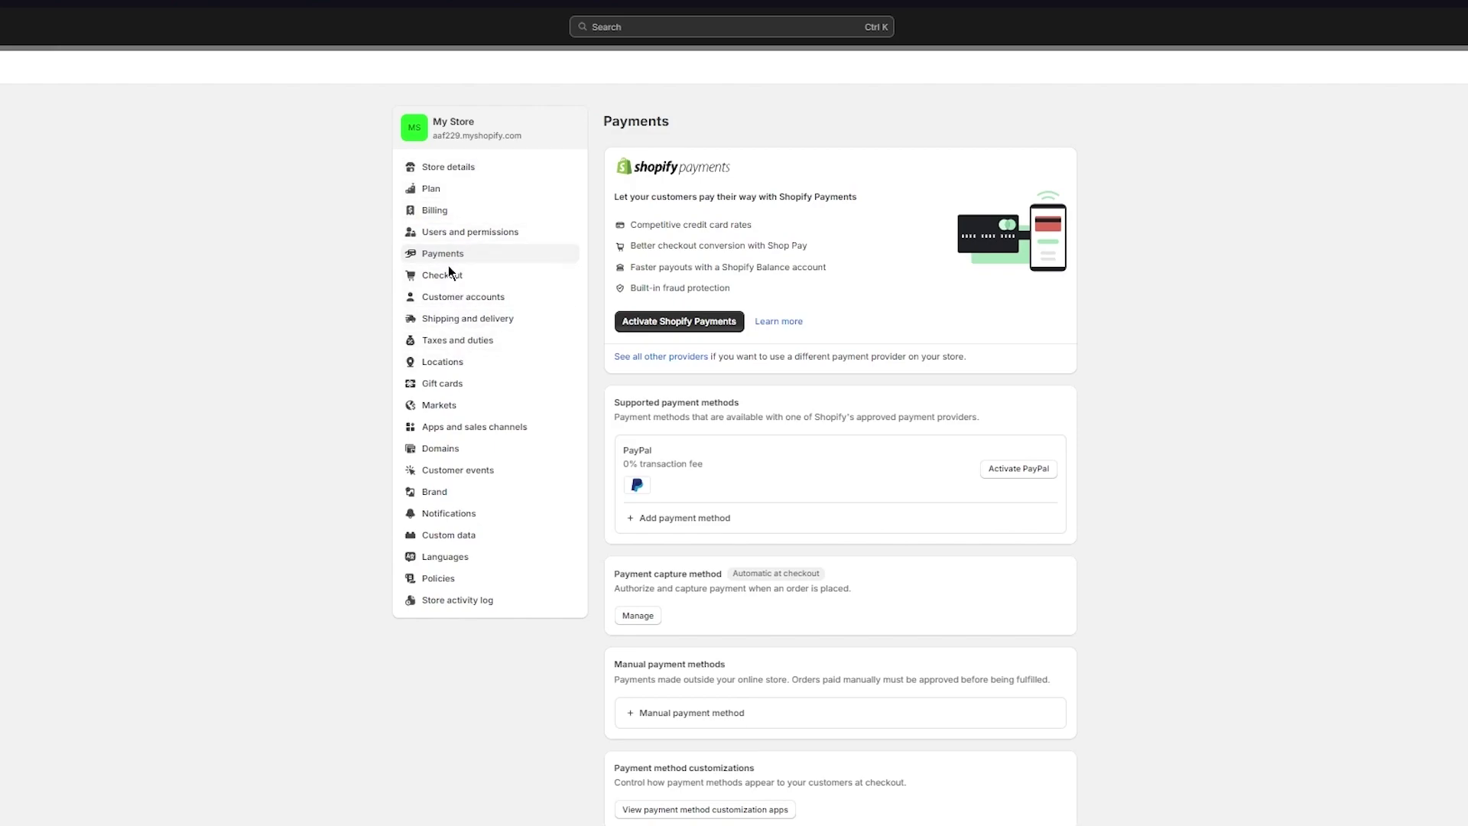
pyautogui.click(449, 168)
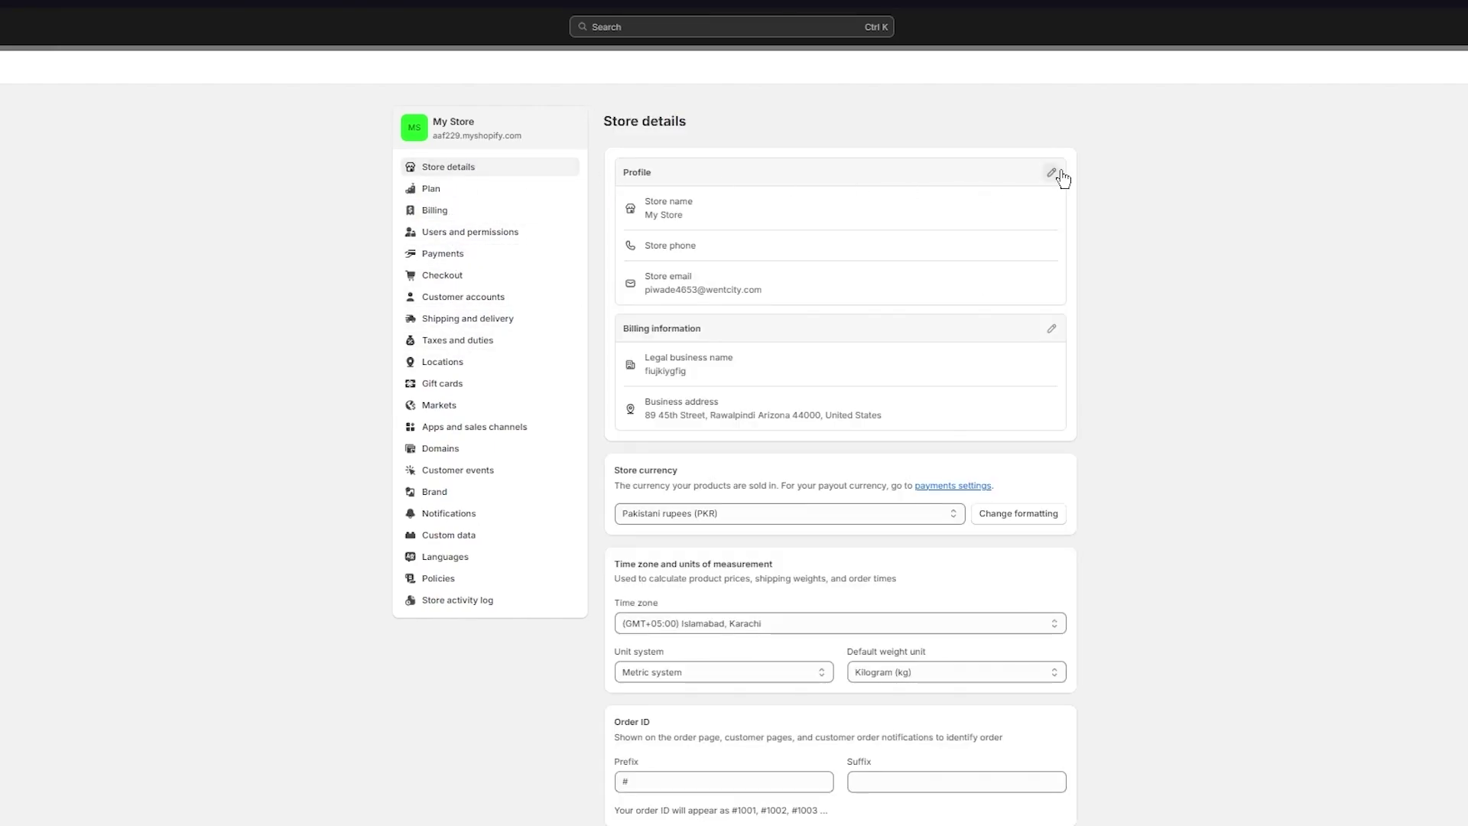
pyautogui.click(1051, 172)
pyautogui.click(931, 332)
pyautogui.click(1051, 328)
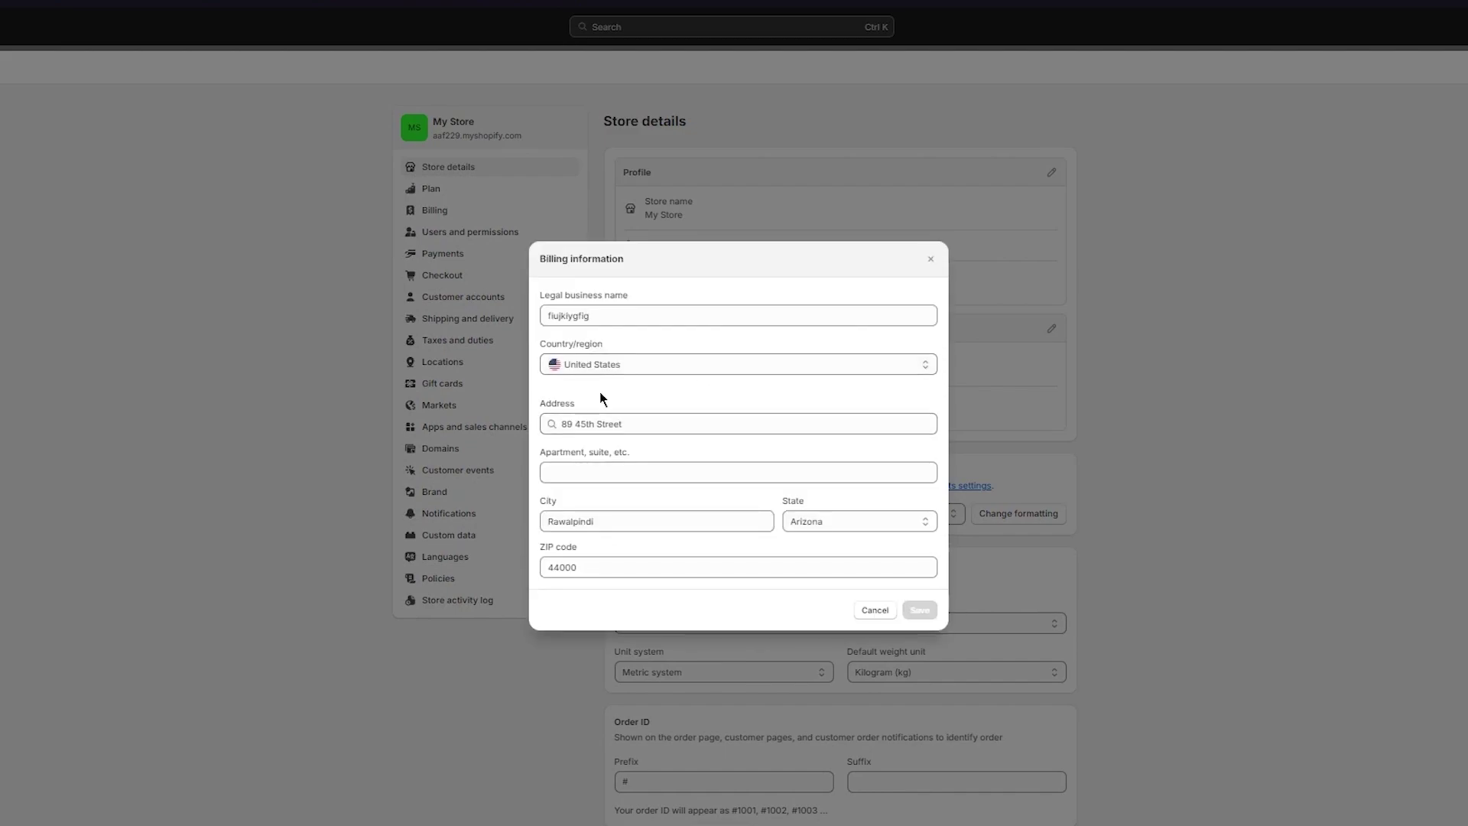
pyautogui.click(635, 364)
pyautogui.scroll(-3, 665, 424)
pyautogui.scroll(15, 649, 505)
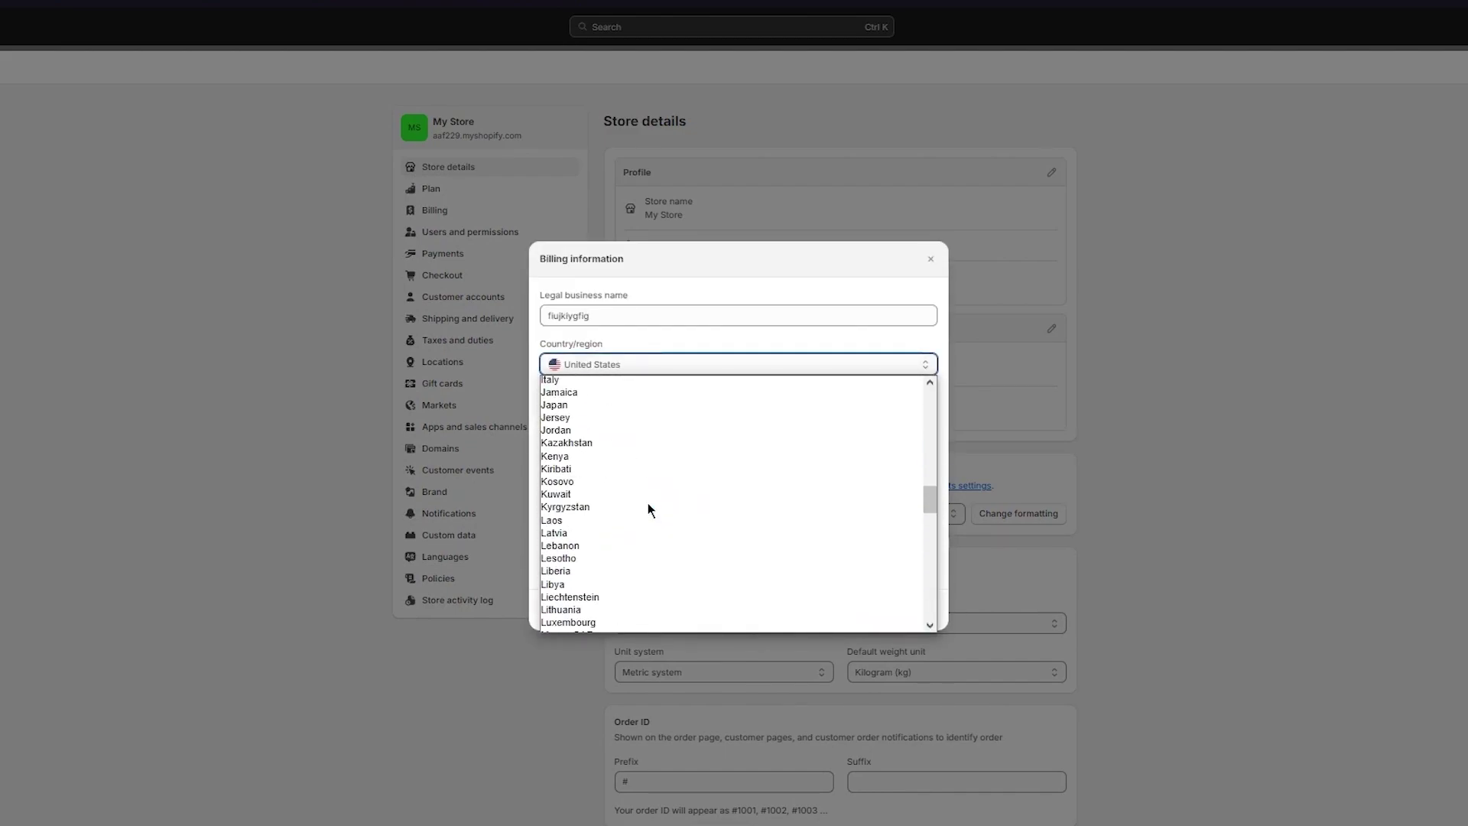
pyautogui.scroll(-5, 649, 503)
pyautogui.click(568, 531)
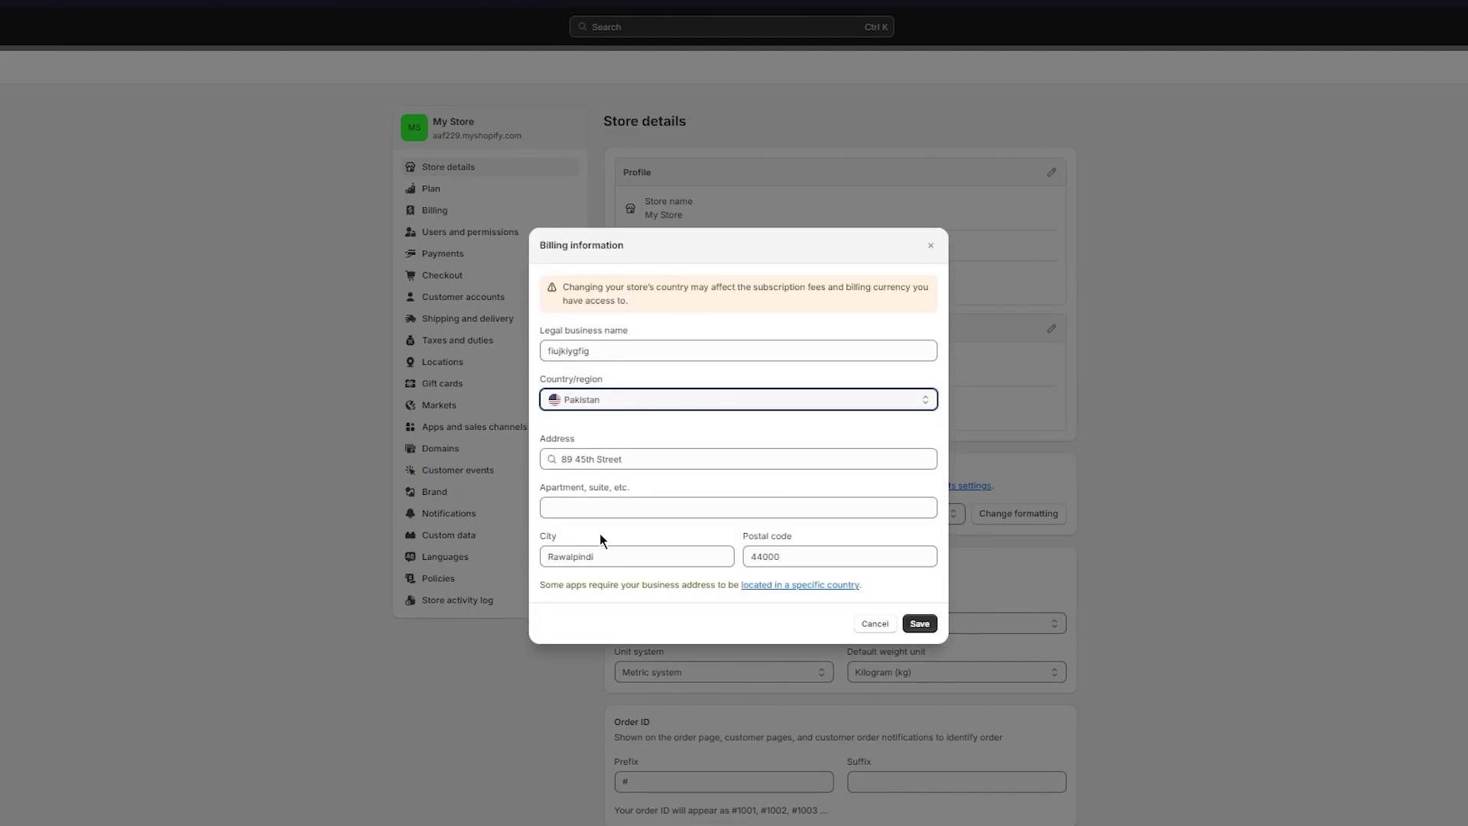
# - Fill in the billing address from a saved address, shorten the street entry to under 50 characters, and save the billing information
pyautogui.click(730, 511)
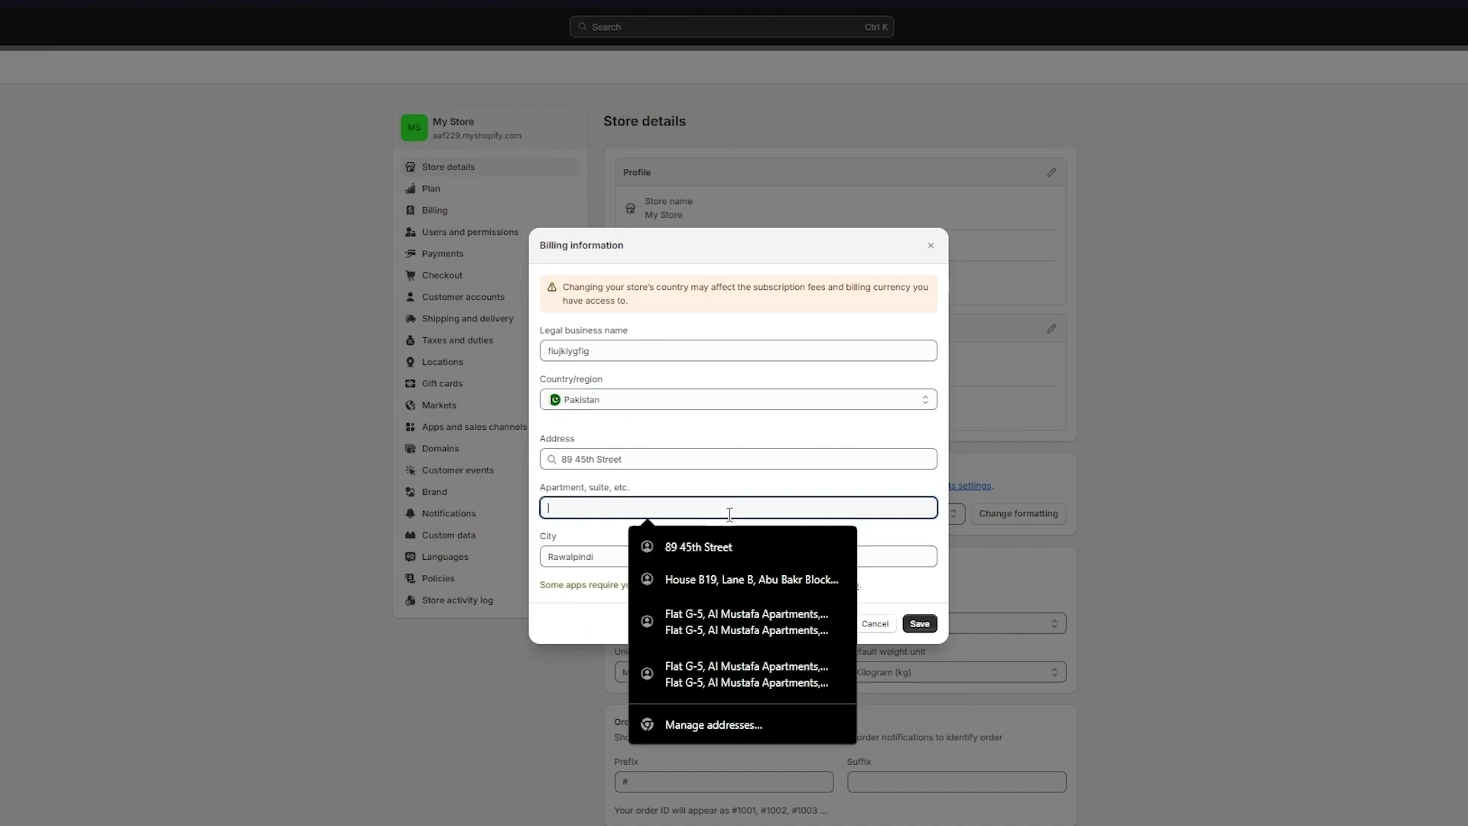
pyautogui.click(726, 581)
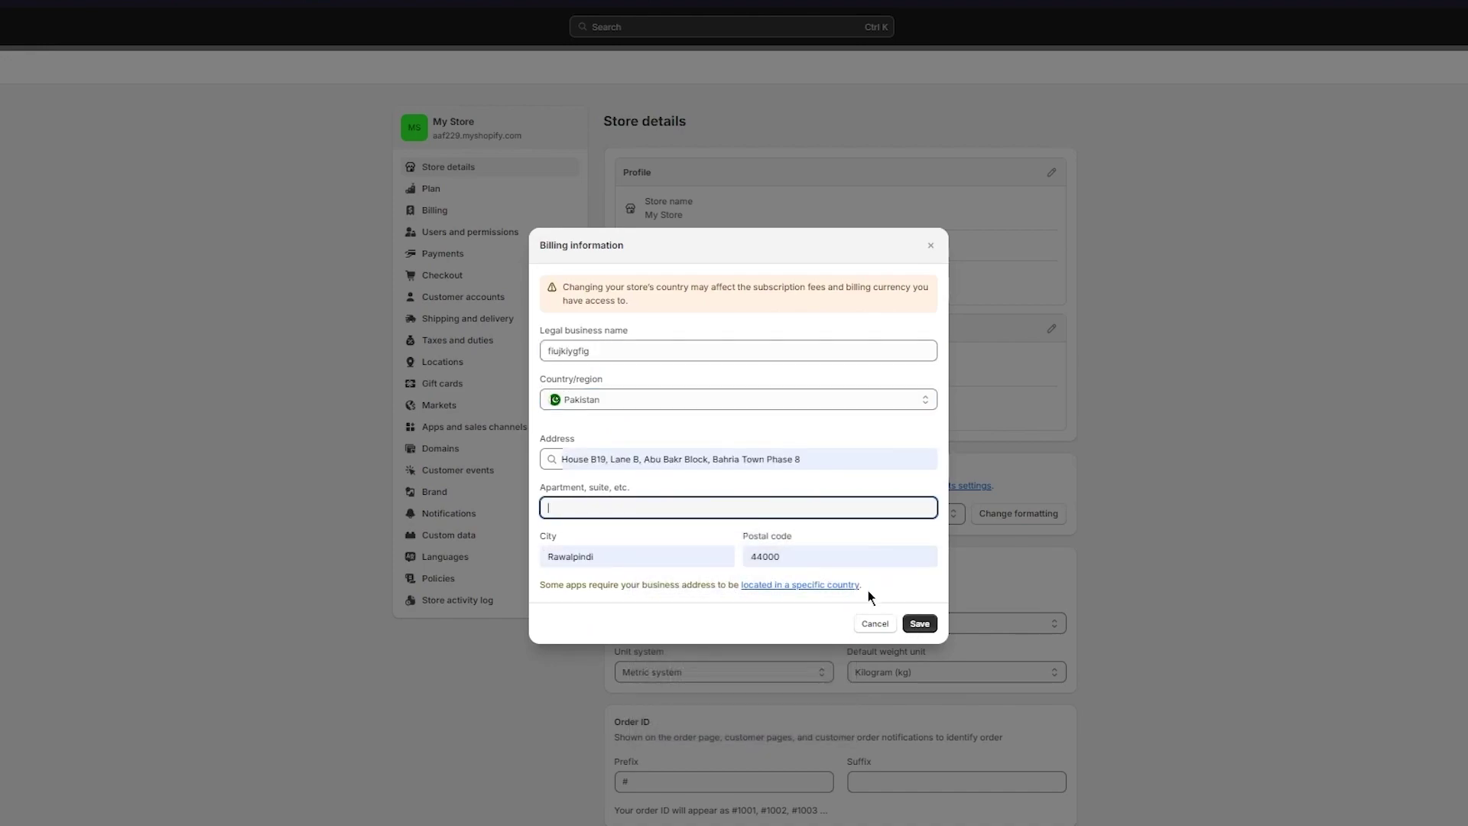
pyautogui.click(918, 623)
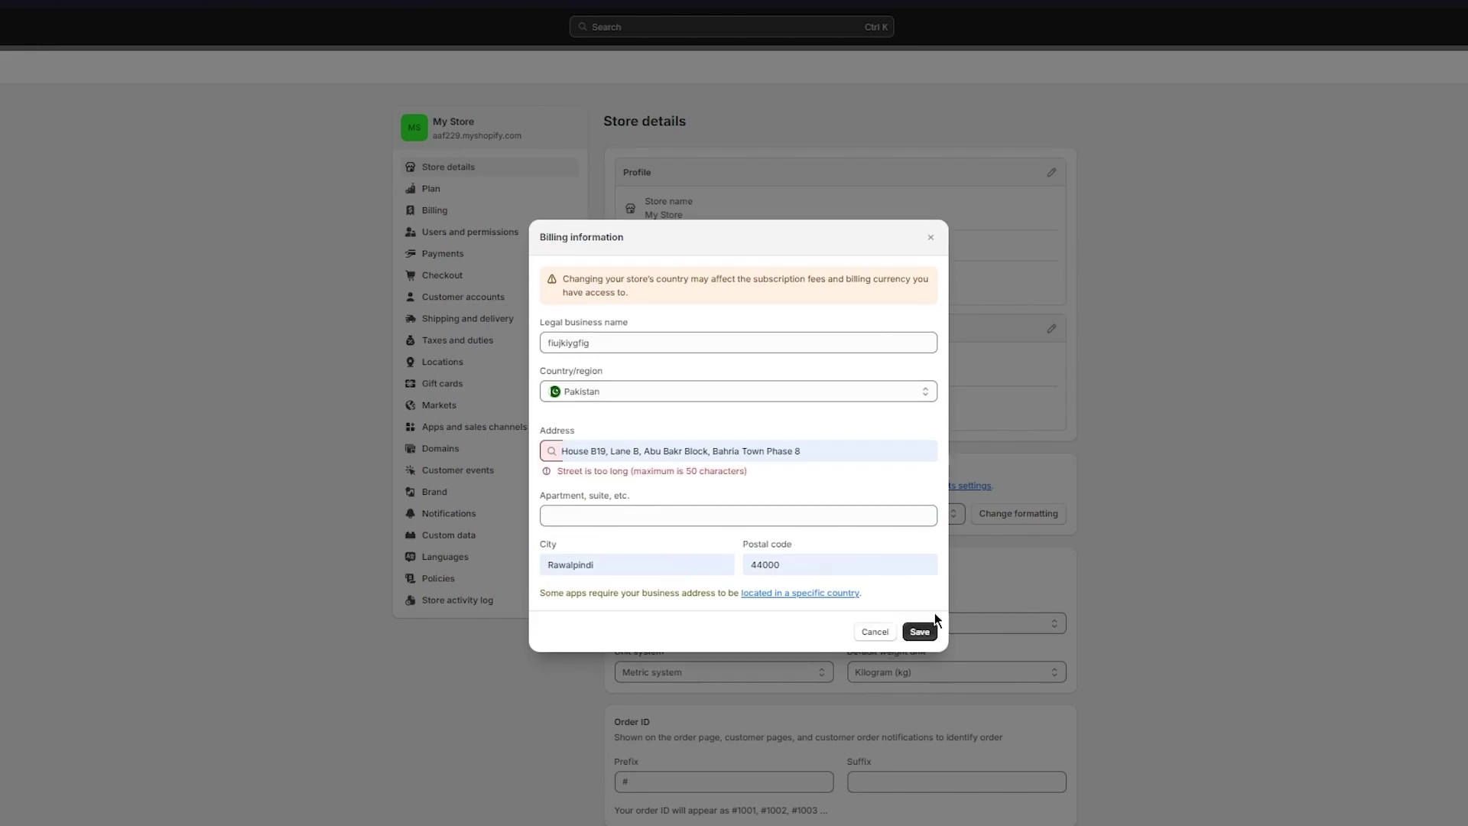
pyautogui.moveTo(818, 447); pyautogui.dragTo(671, 451)
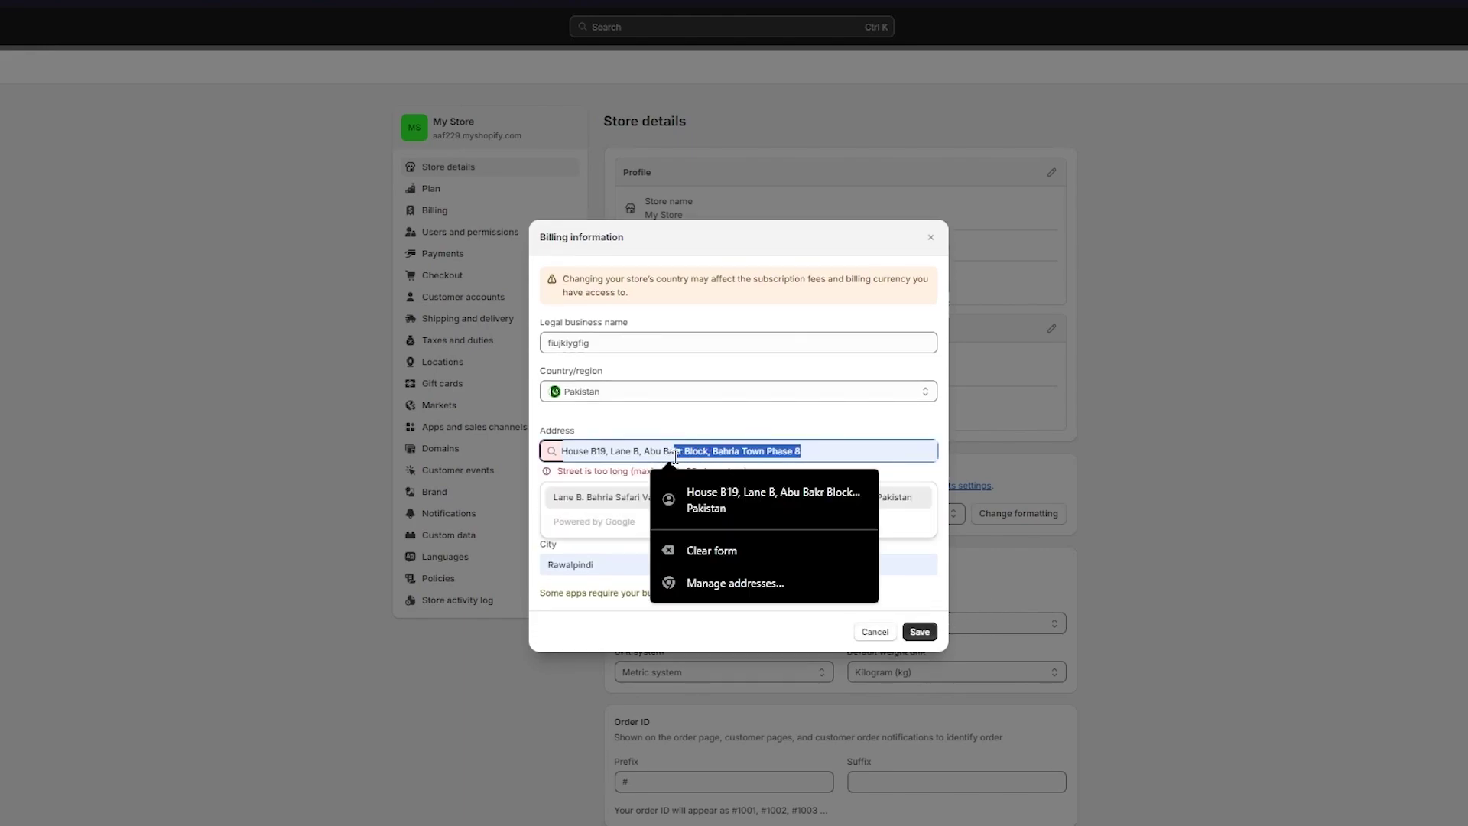
pyautogui.press('BackSpace')
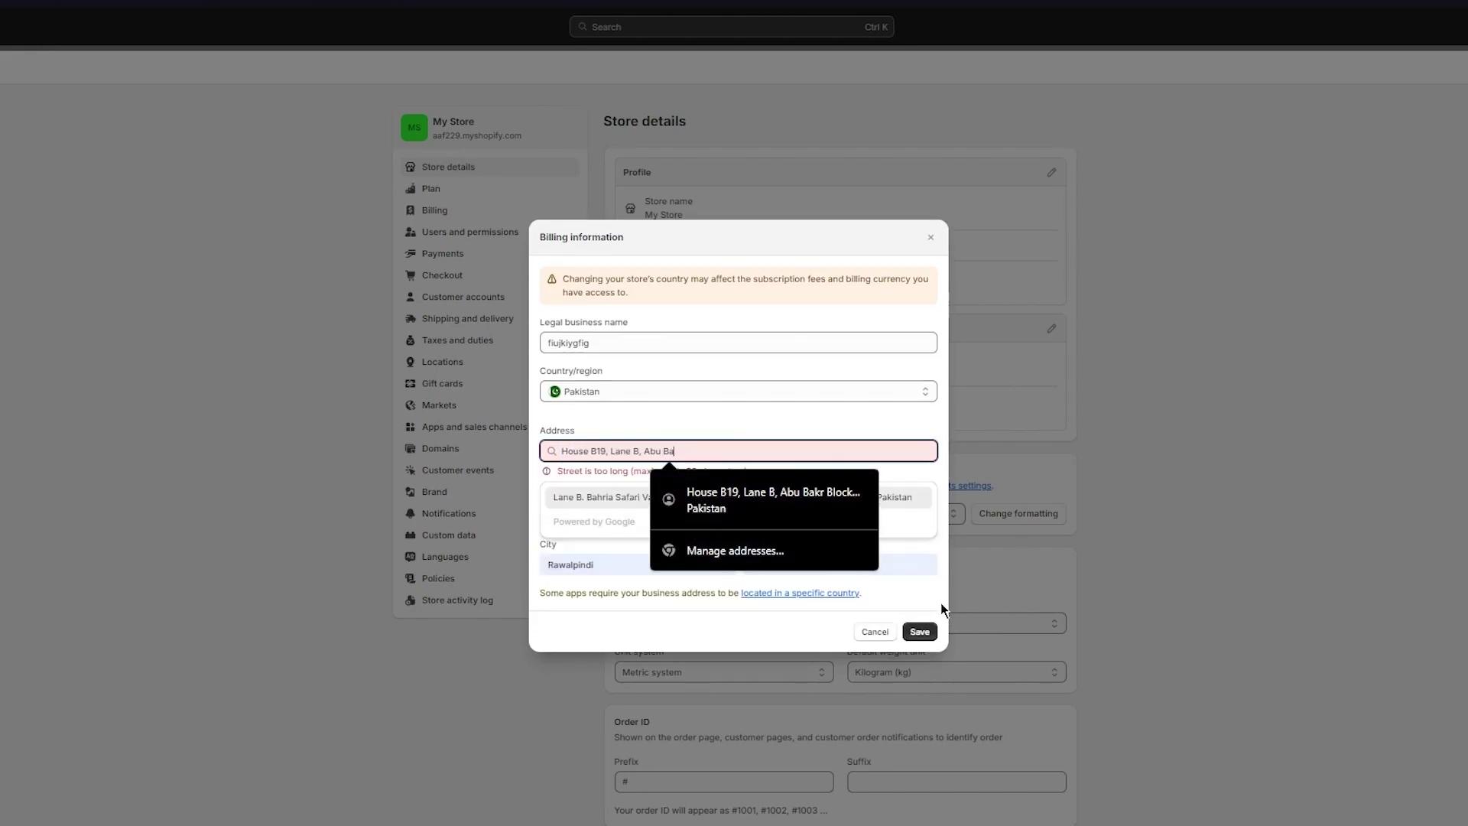
pyautogui.click(920, 631)
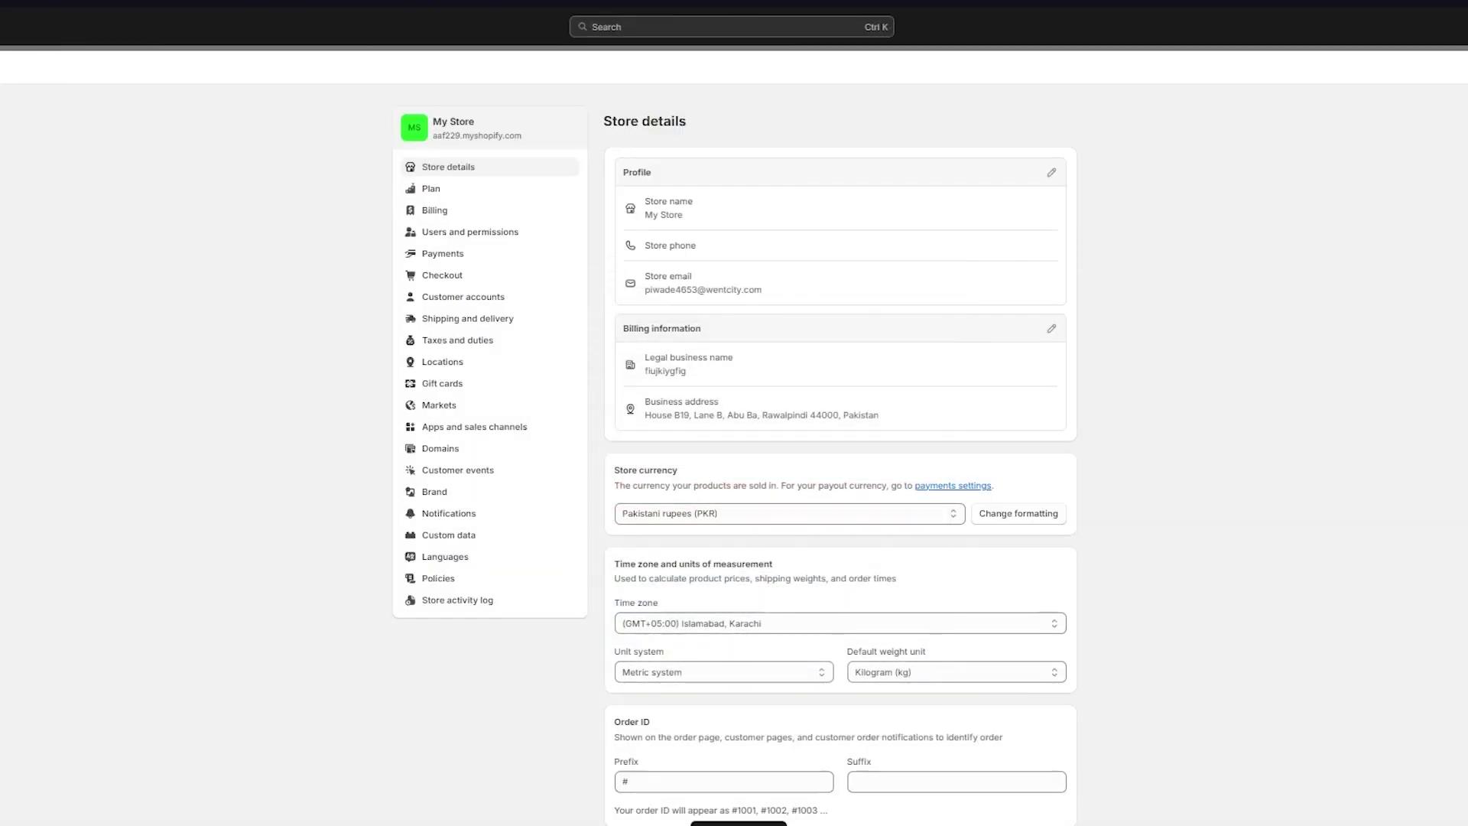
# - Return to the payment settings, add a payment method and search by provider for "payoneer"
pyautogui.click(460, 253)
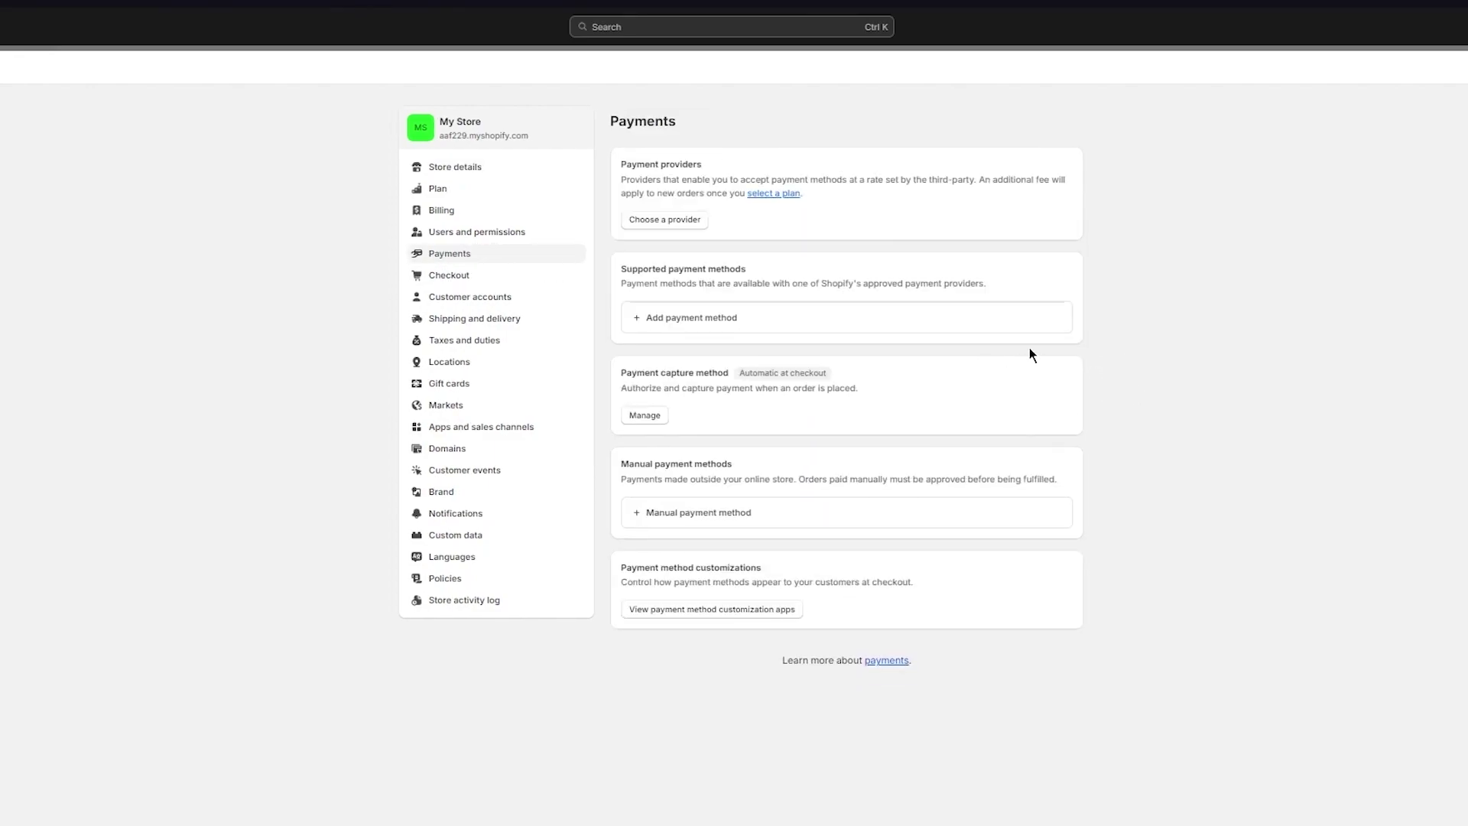
pyautogui.click(672, 319)
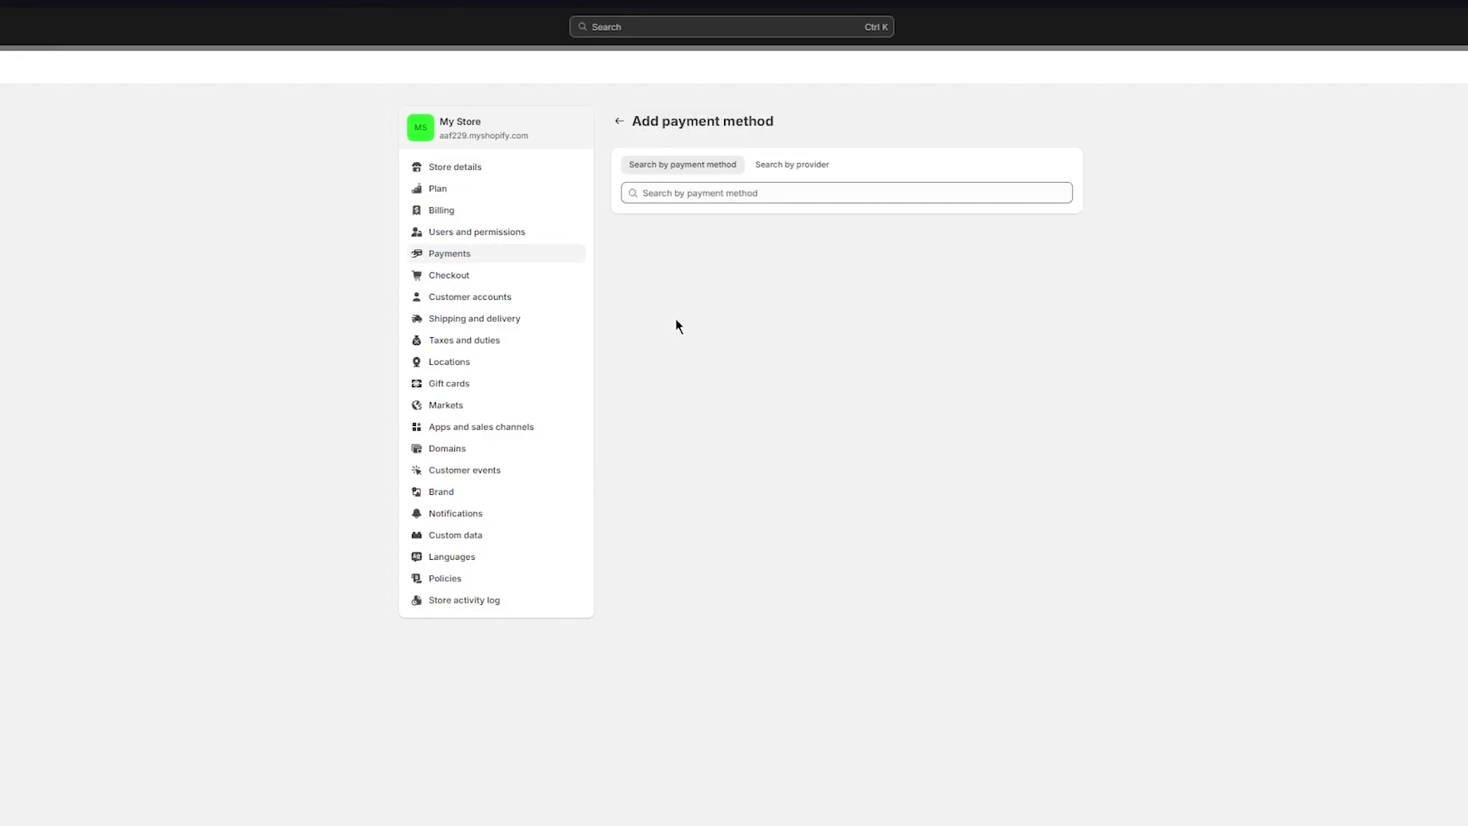
pyautogui.click(780, 165)
pyautogui.click(761, 192)
pyautogui.write('payoneer')
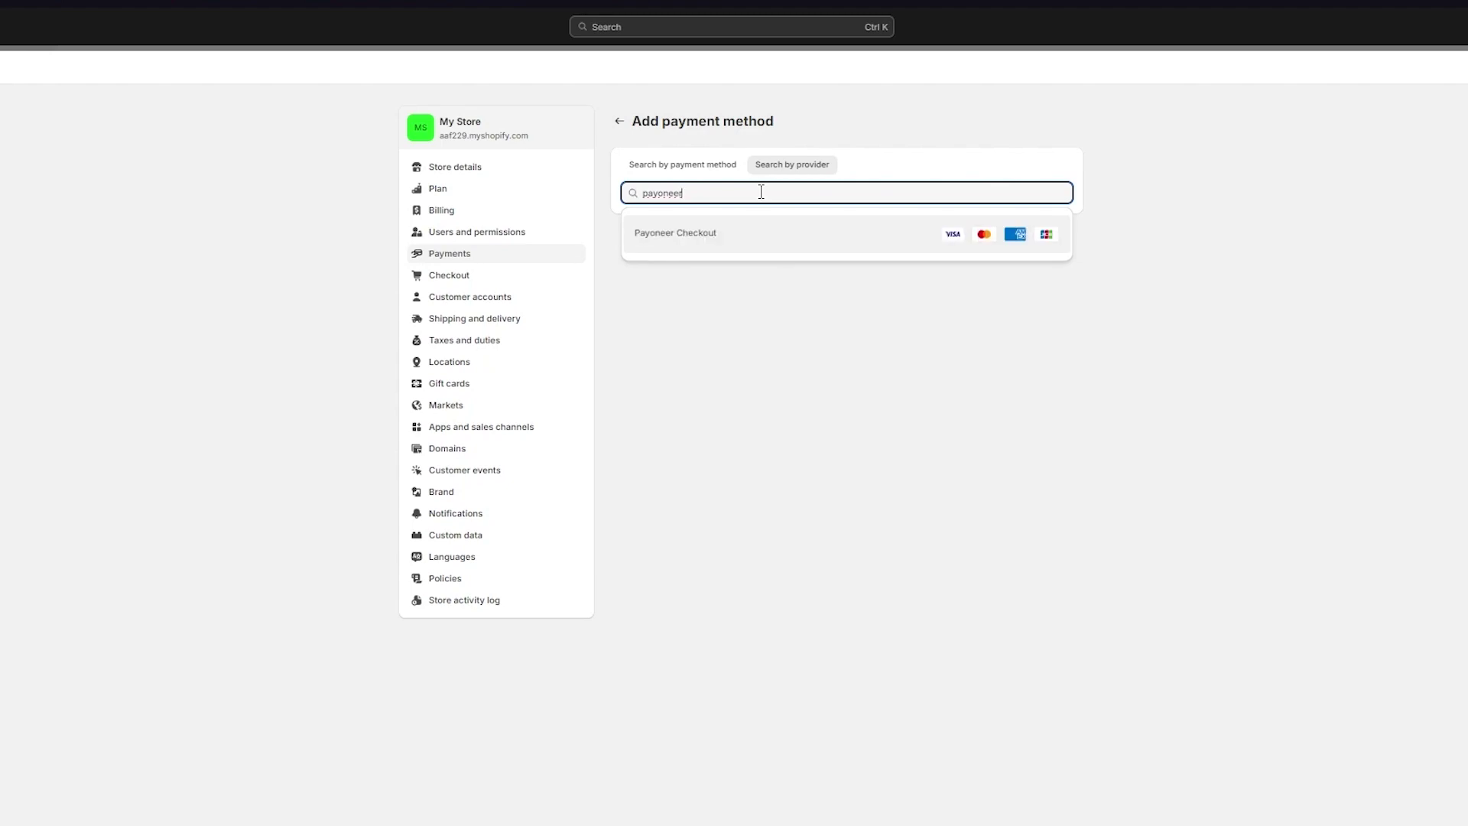
# - Select Payoneer Checkout as the payment provider and start its installation
pyautogui.click(701, 237)
pyautogui.click(746, 244)
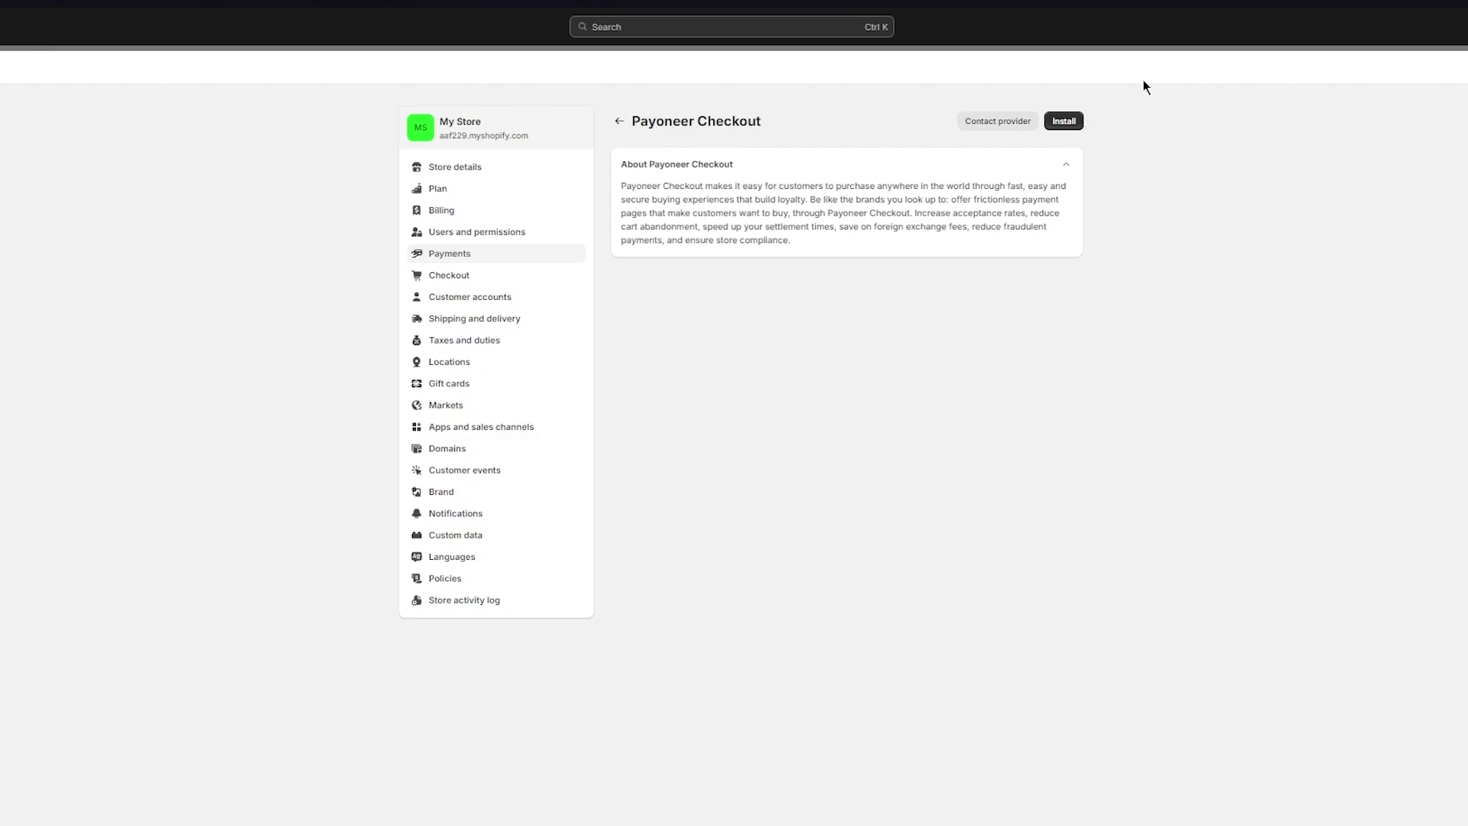
pyautogui.click(1064, 121)
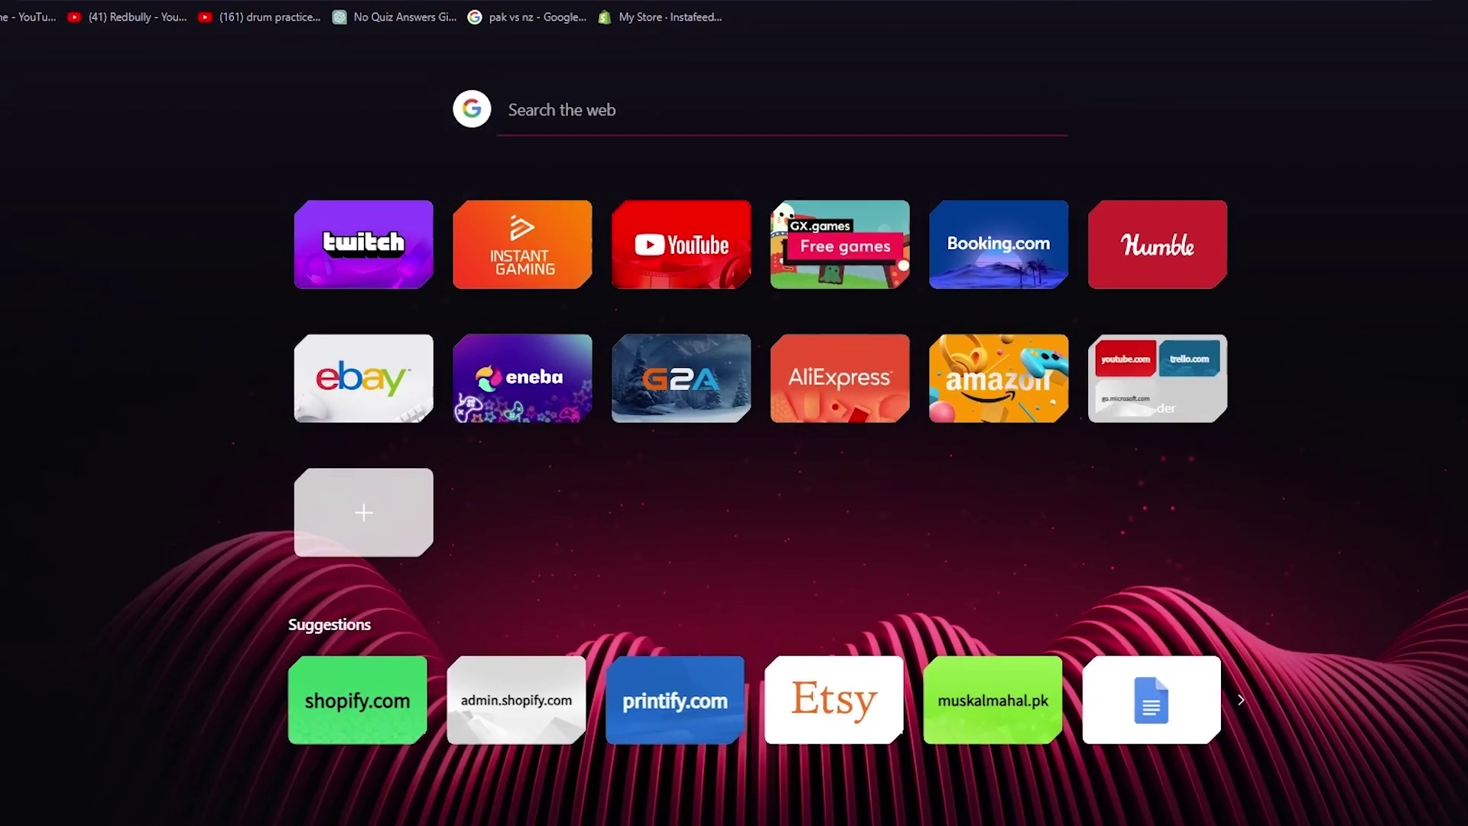
# - Find the Payoneer website with a web search for "payoneer" and start registering an account
pyautogui.write('payoneer')
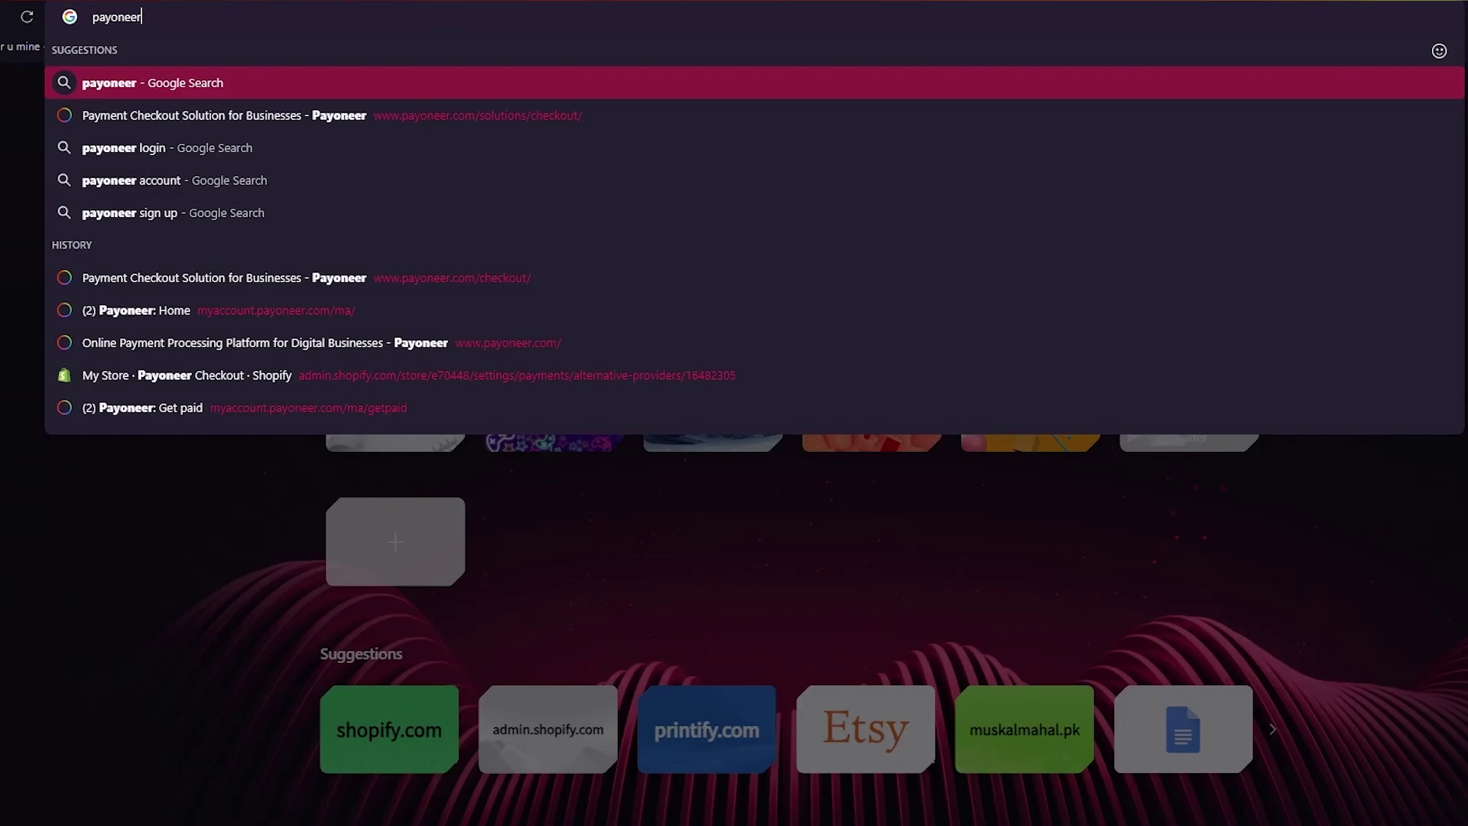
pyautogui.press('Return')
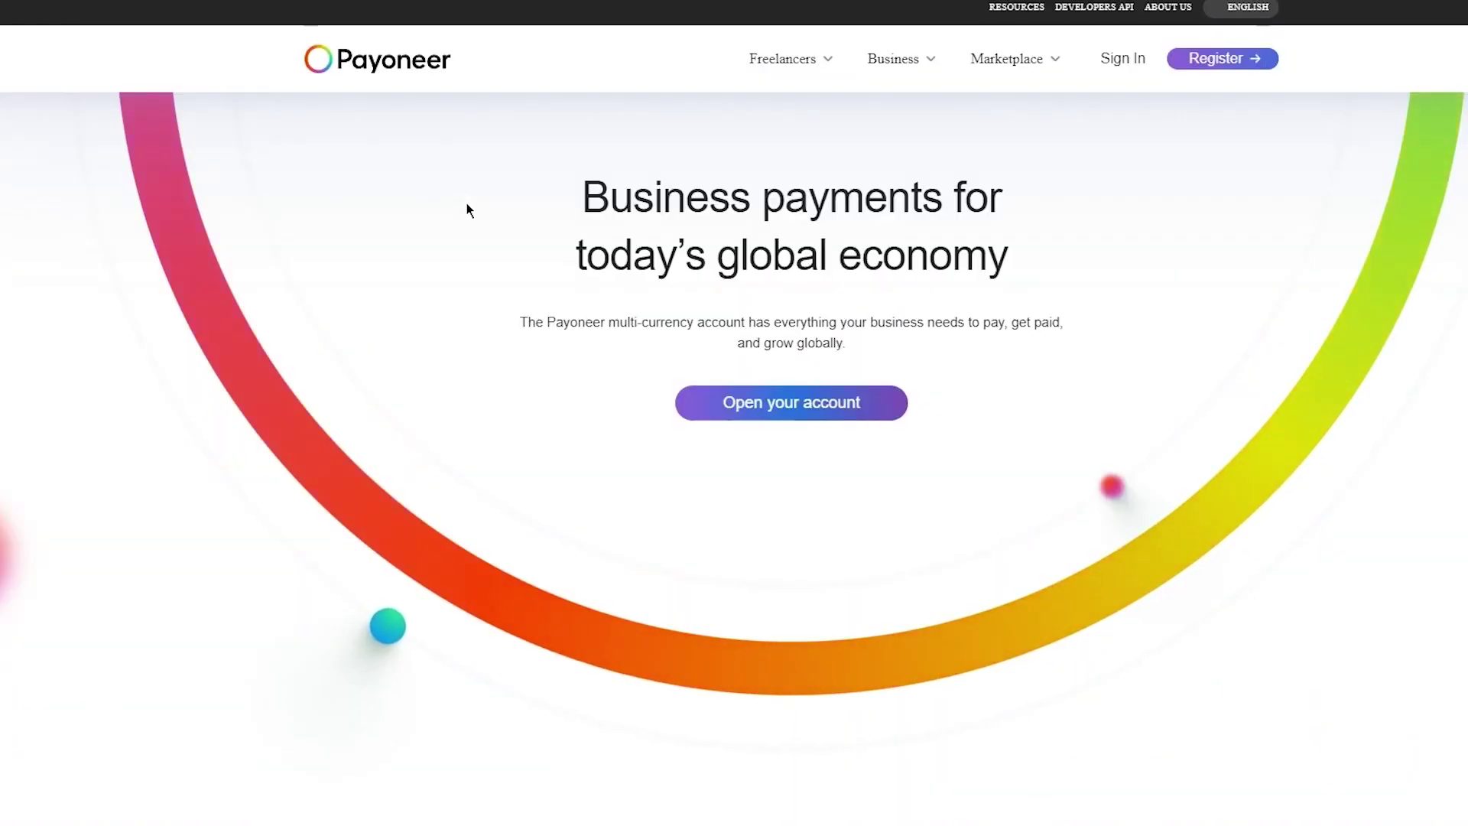
pyautogui.click(1230, 73)
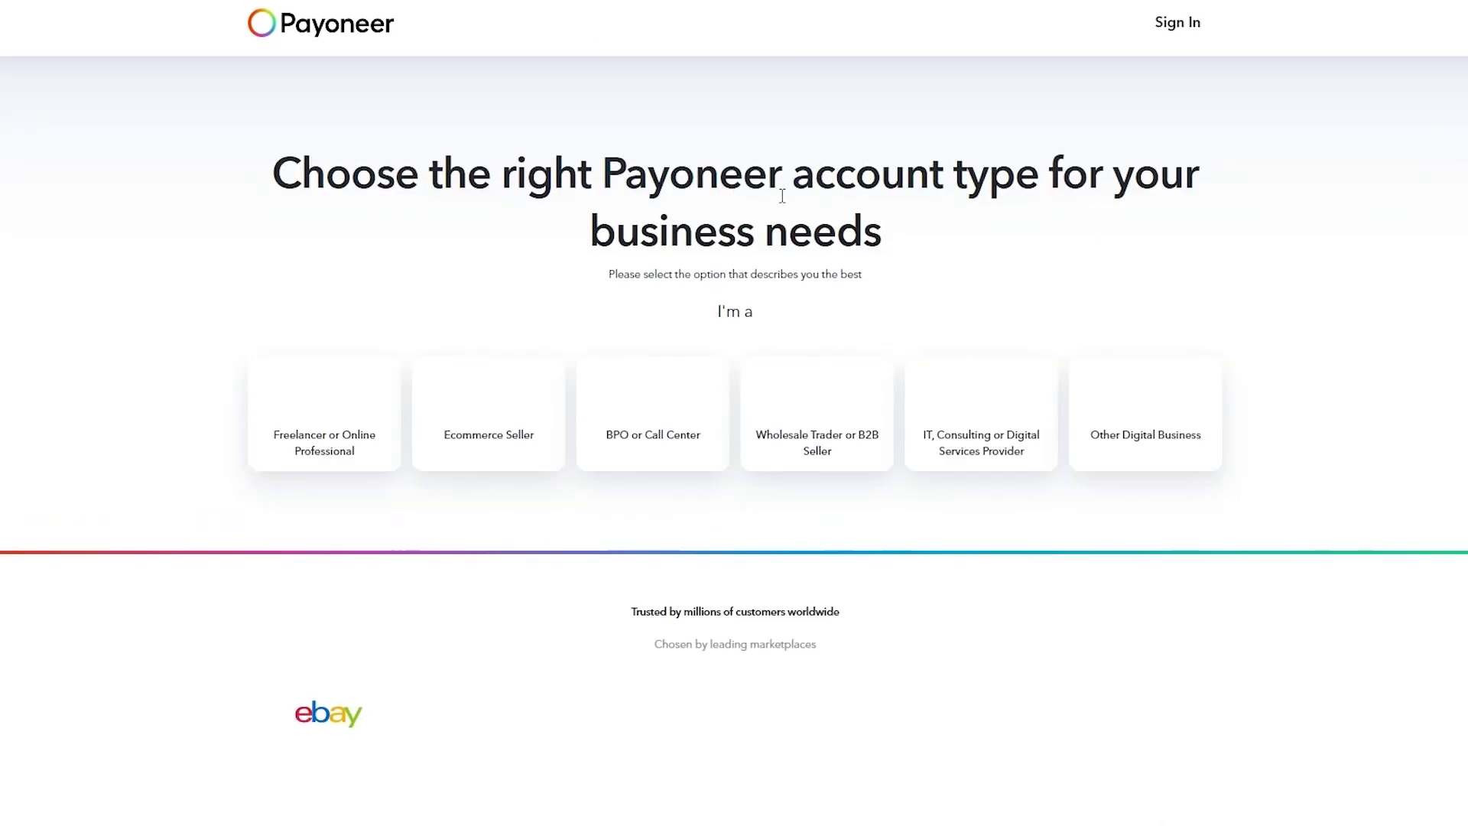
# - Choose Ecommerce Seller with monthly payments of "0 USD, I'm just getting started" and proceed to the Payoneer sign-up form
pyautogui.moveTo(326, 172); pyautogui.dragTo(1196, 205)
pyautogui.click(1198, 241)
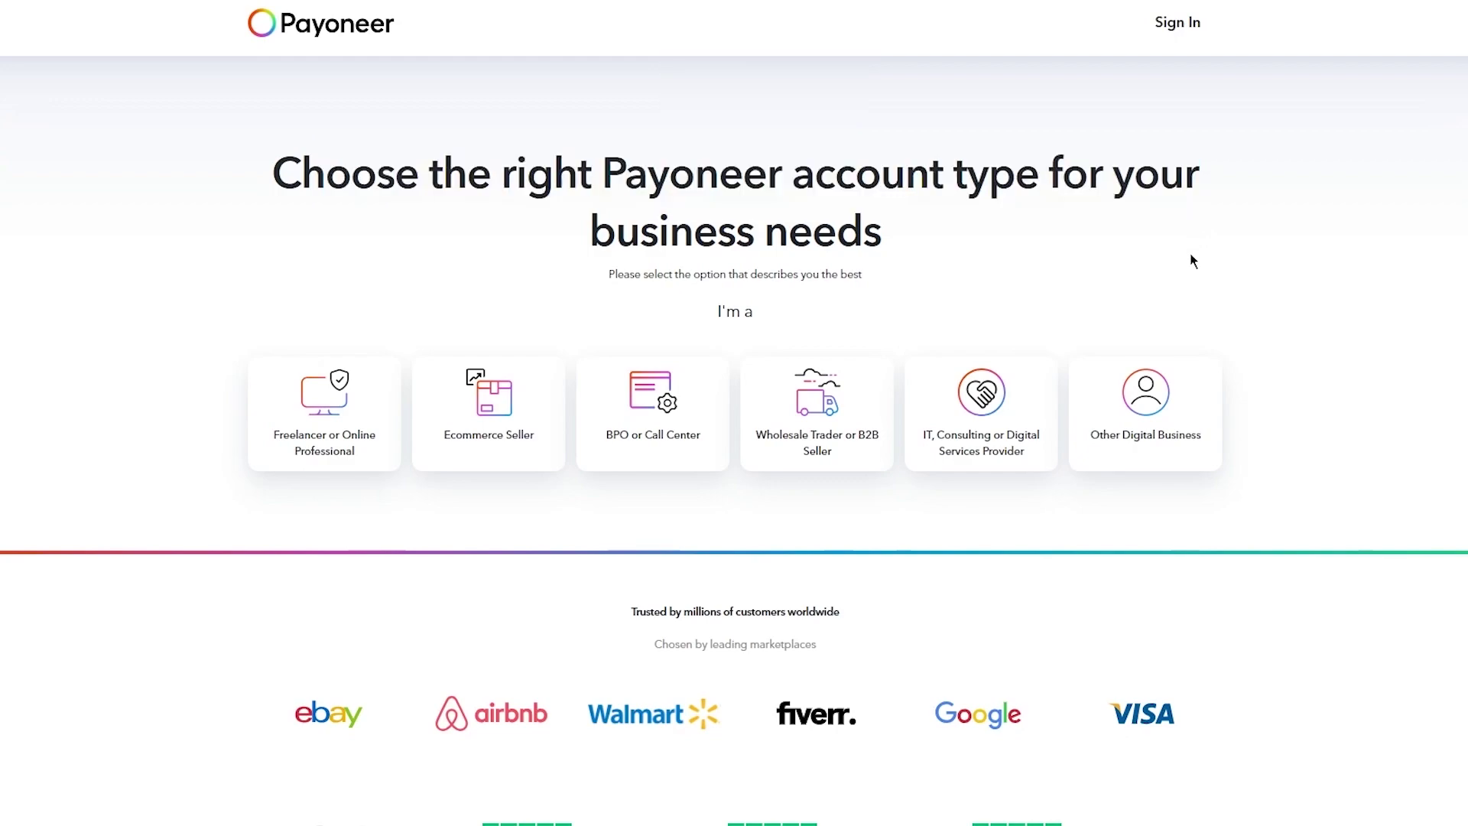
pyautogui.click(517, 438)
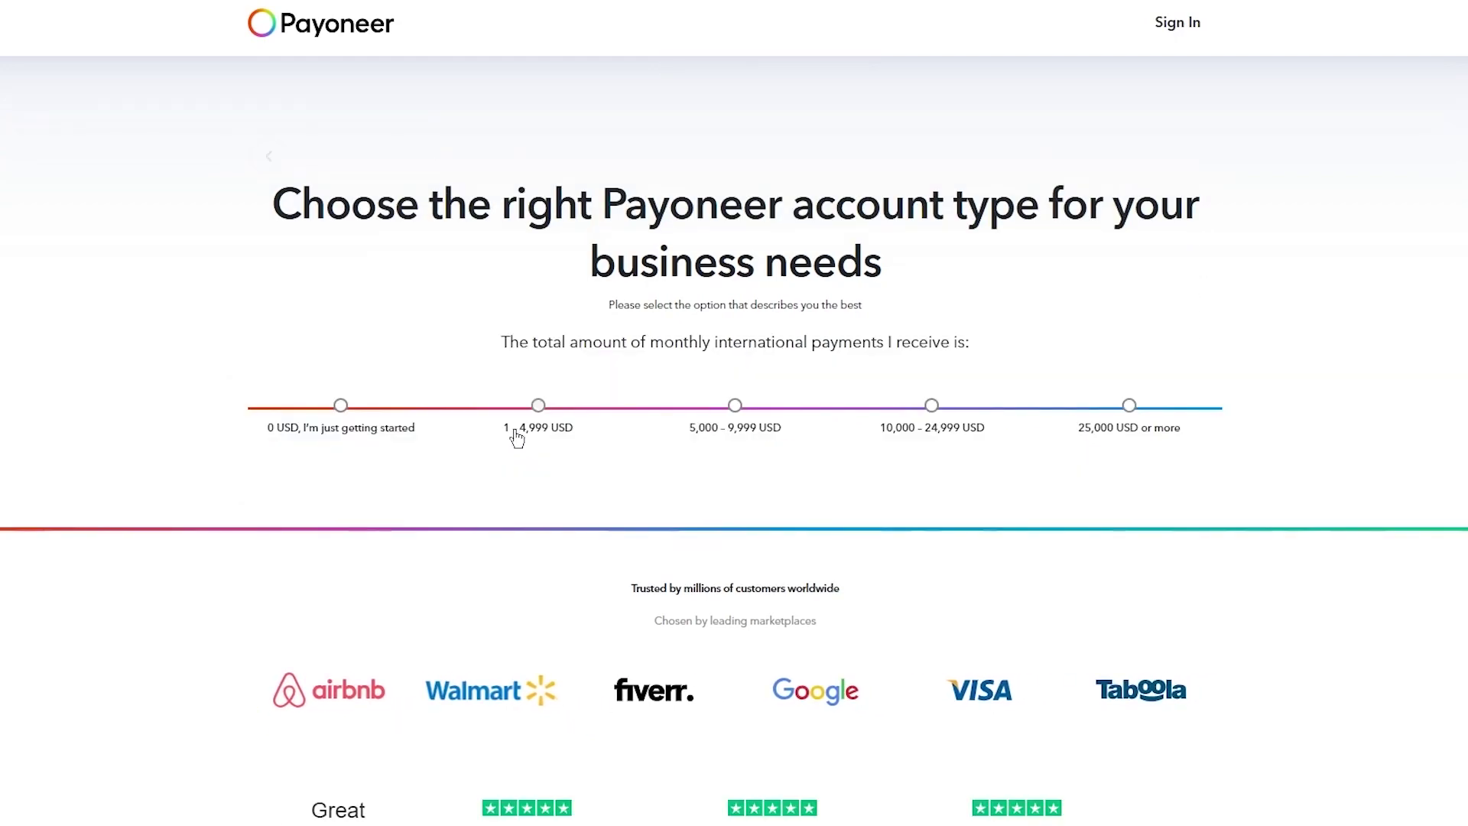
pyautogui.moveTo(272, 205); pyautogui.dragTo(1036, 222)
pyautogui.click(1173, 291)
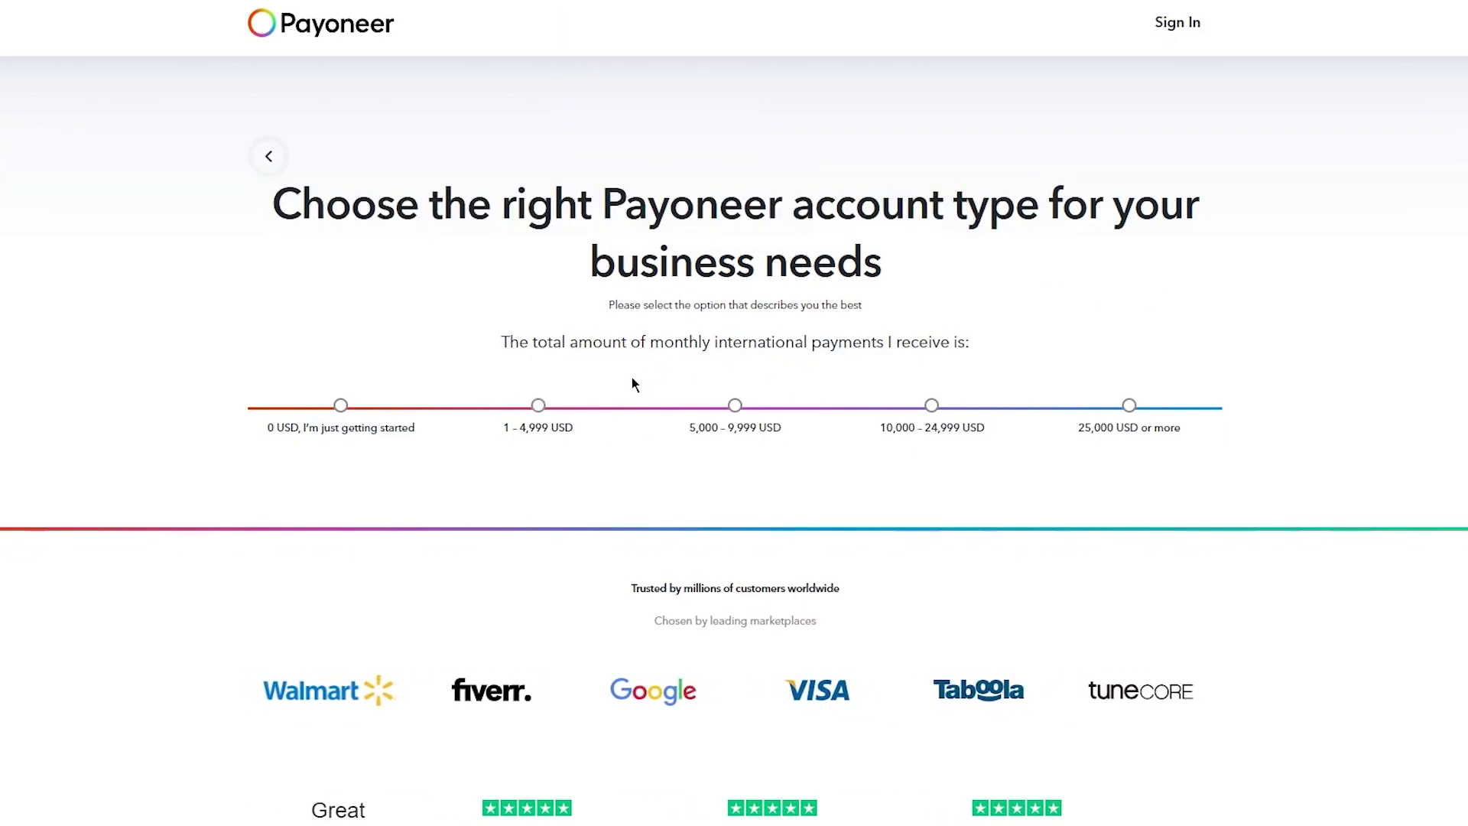
pyautogui.click(341, 406)
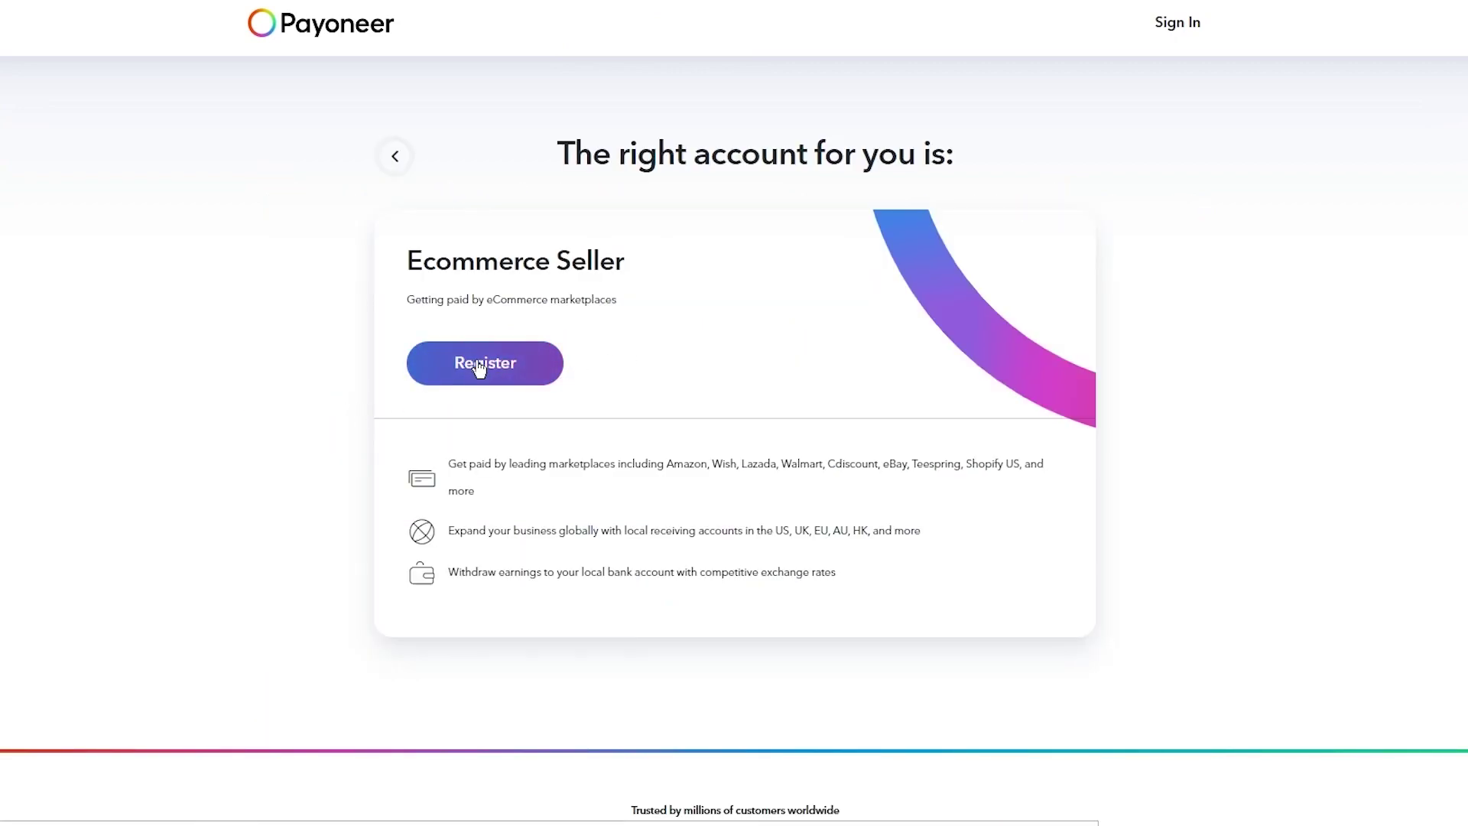
pyautogui.click(479, 365)
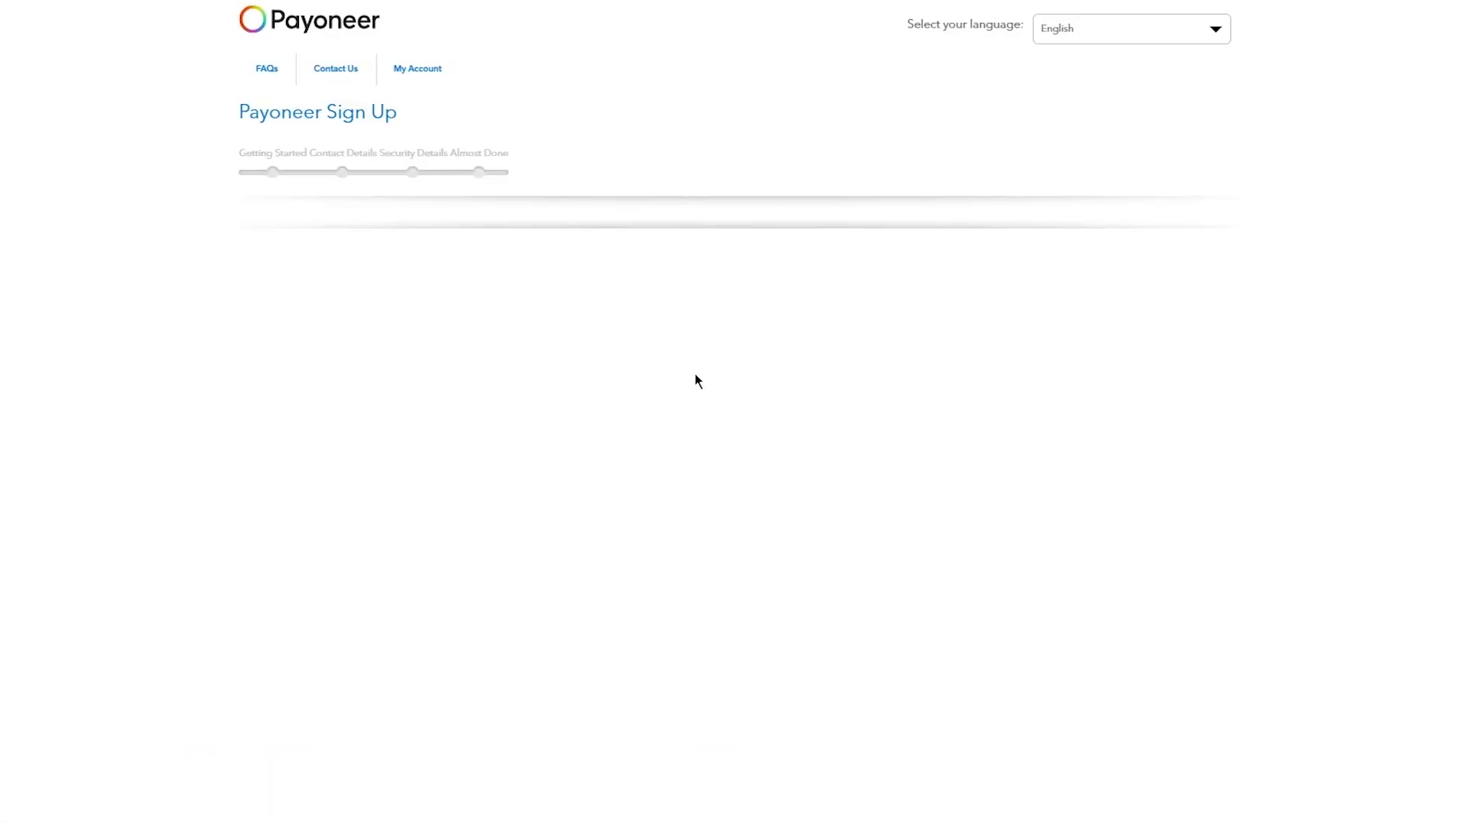
# - Fill in the applicant's first and last name on the Payoneer sign-up form from a saved autofill profile
pyautogui.click(348, 454)
pyautogui.click(348, 459)
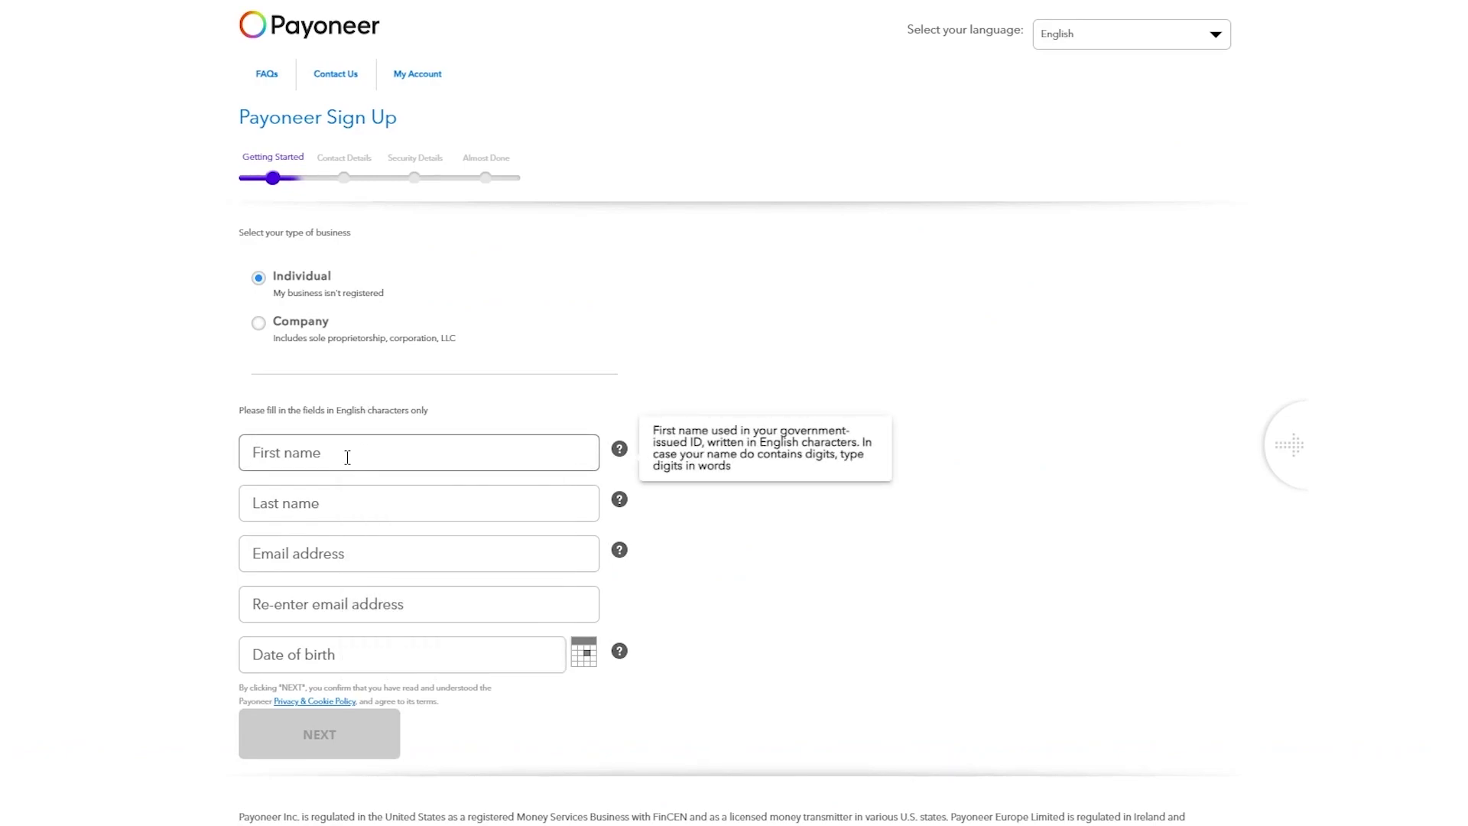
pyautogui.click(426, 444)
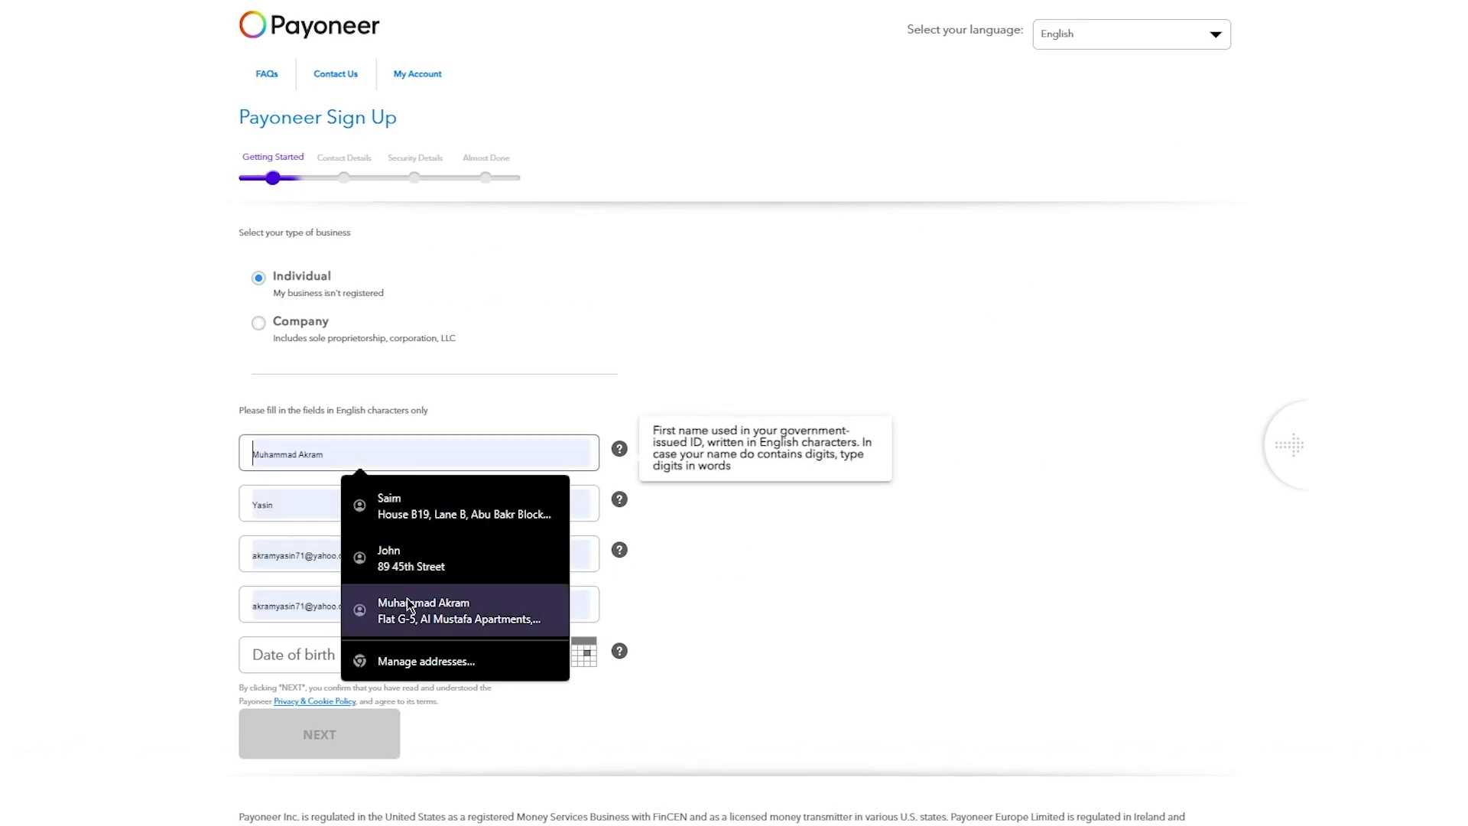
pyautogui.click(412, 573)
# - Paste the applicant's e-mail address into both the email address and the re-enter email address fields
pyautogui.click(383, 563)
pyautogui.rightClick(397, 556)
pyautogui.click(483, 390)
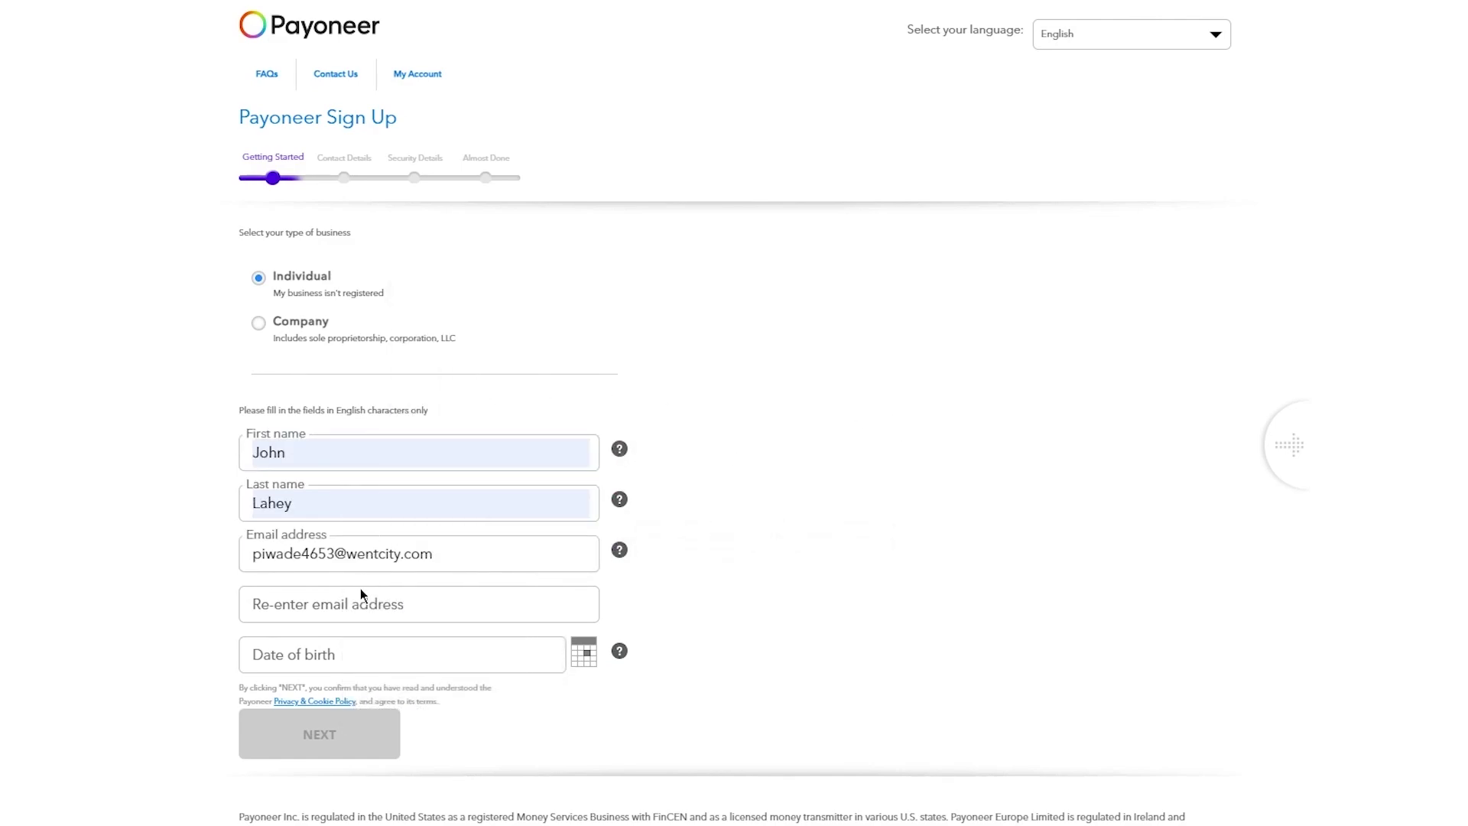
pyautogui.click(361, 597)
pyautogui.rightClick(360, 597)
pyautogui.click(397, 428)
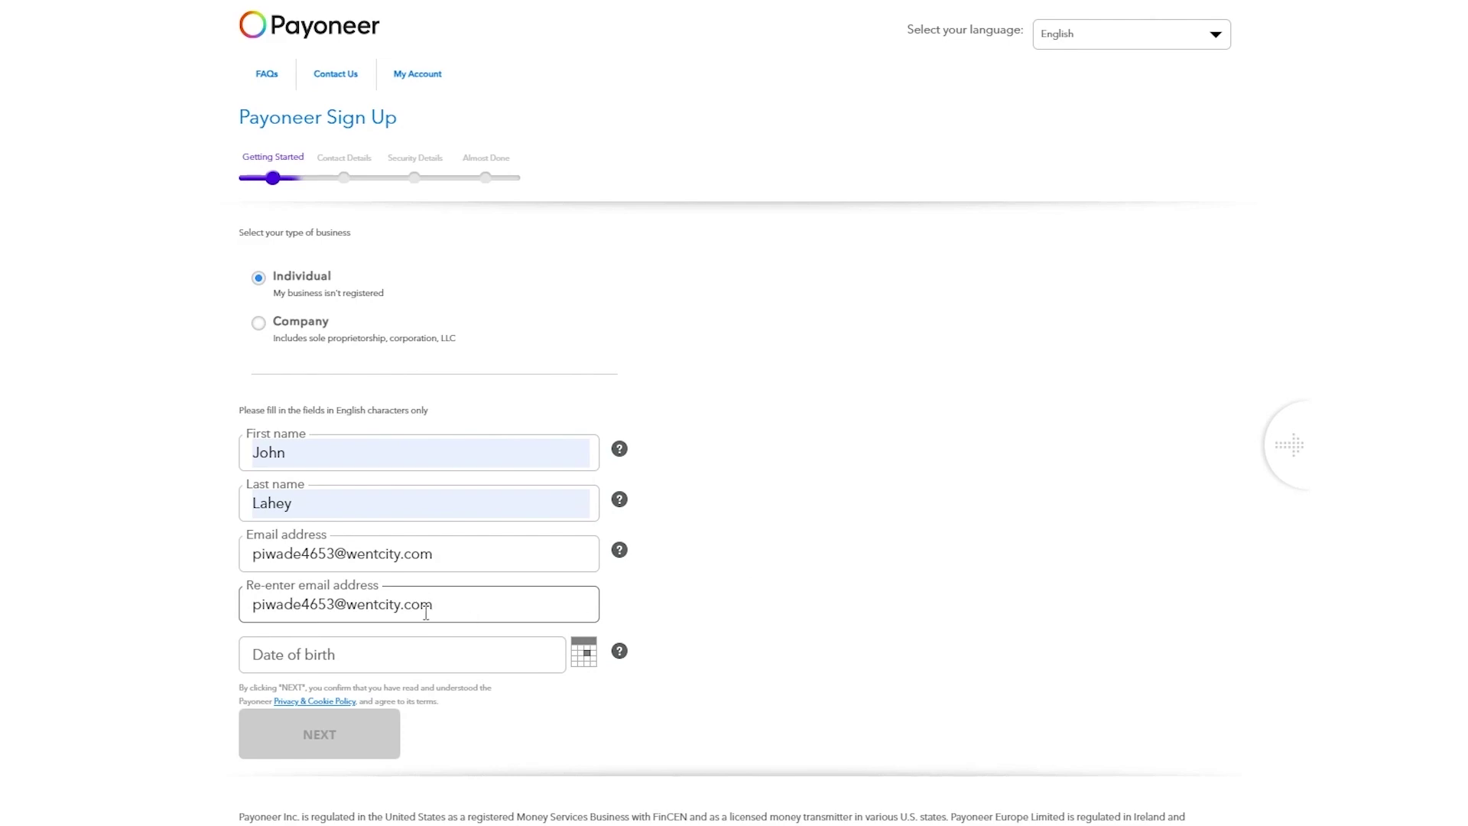
# - Enter the applicant's date of birth with the calendar and proceed to the next stage of the sign-up
pyautogui.click(583, 652)
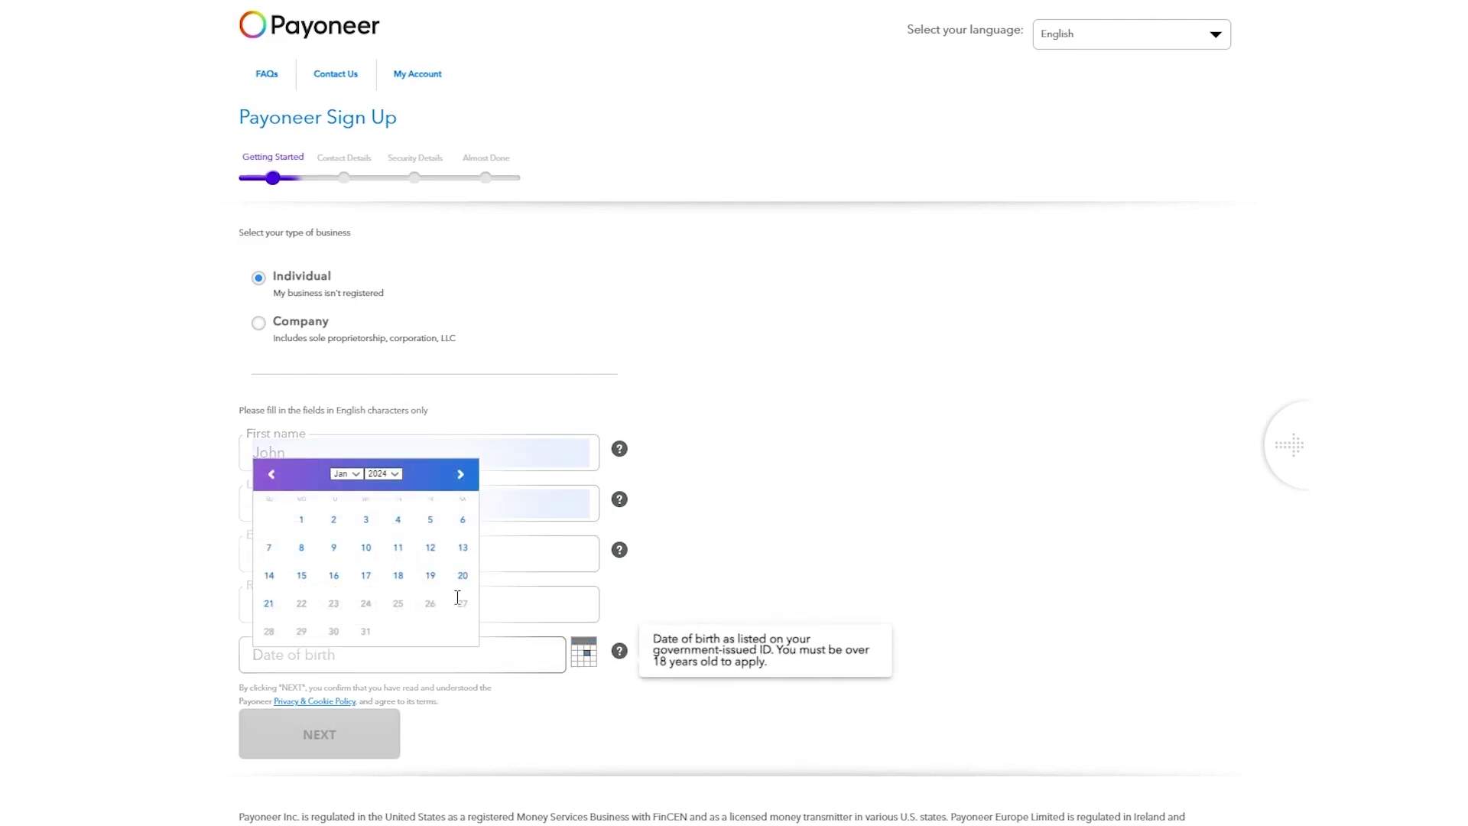
pyautogui.click(382, 474)
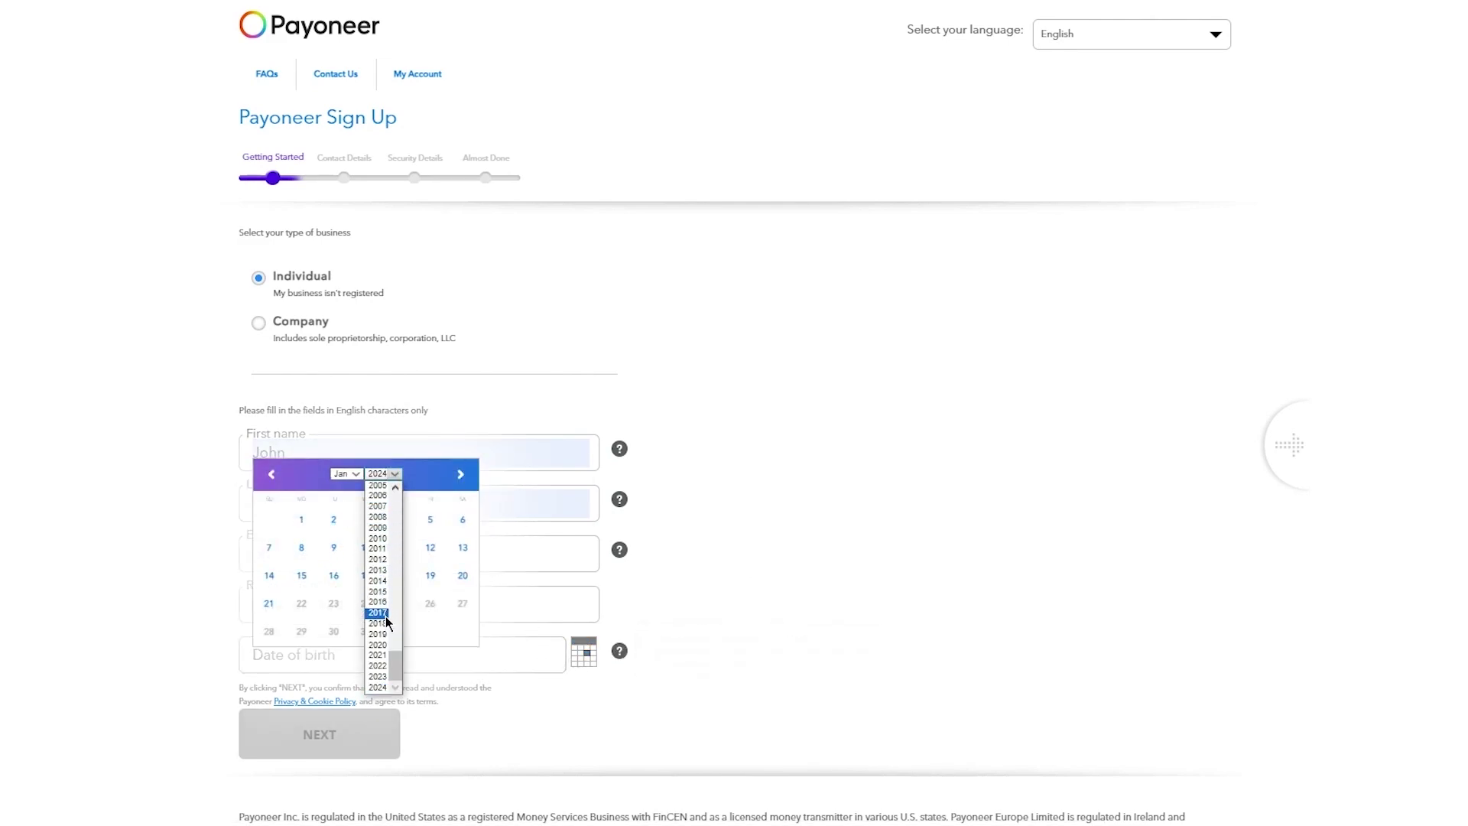
pyautogui.scroll(6, 384, 626)
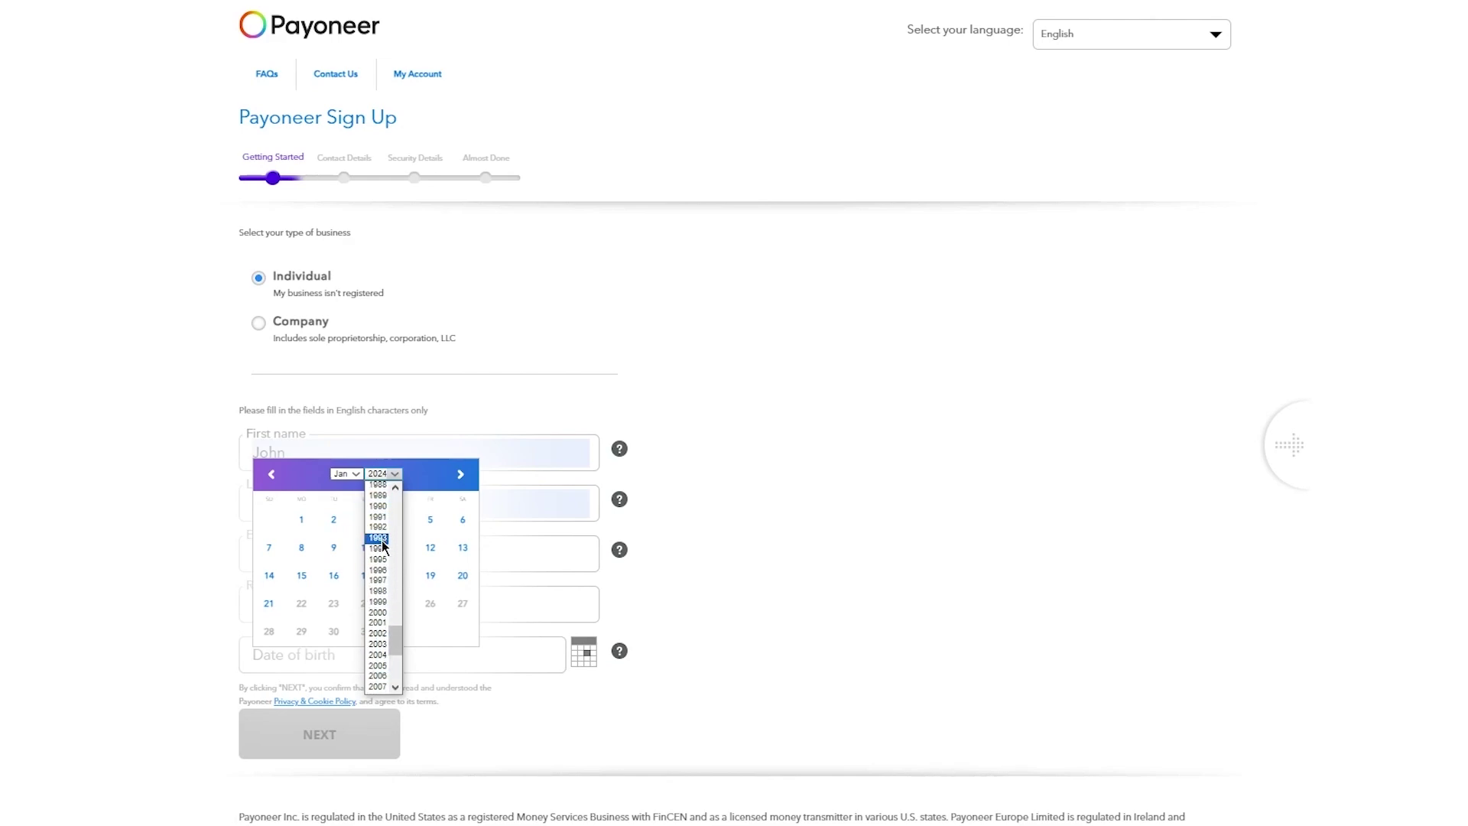
pyautogui.click(381, 624)
pyautogui.click(364, 575)
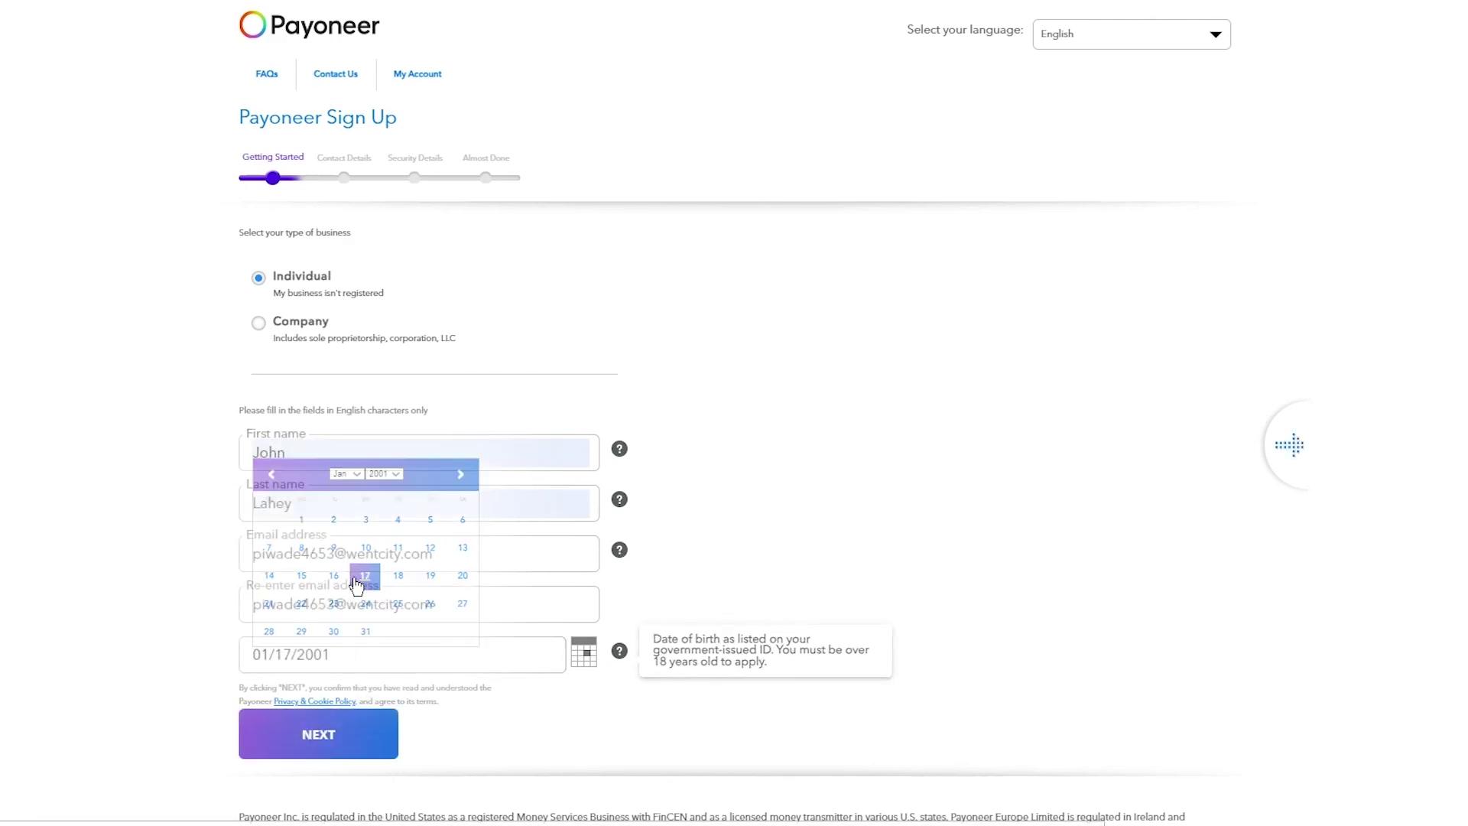
pyautogui.click(341, 736)
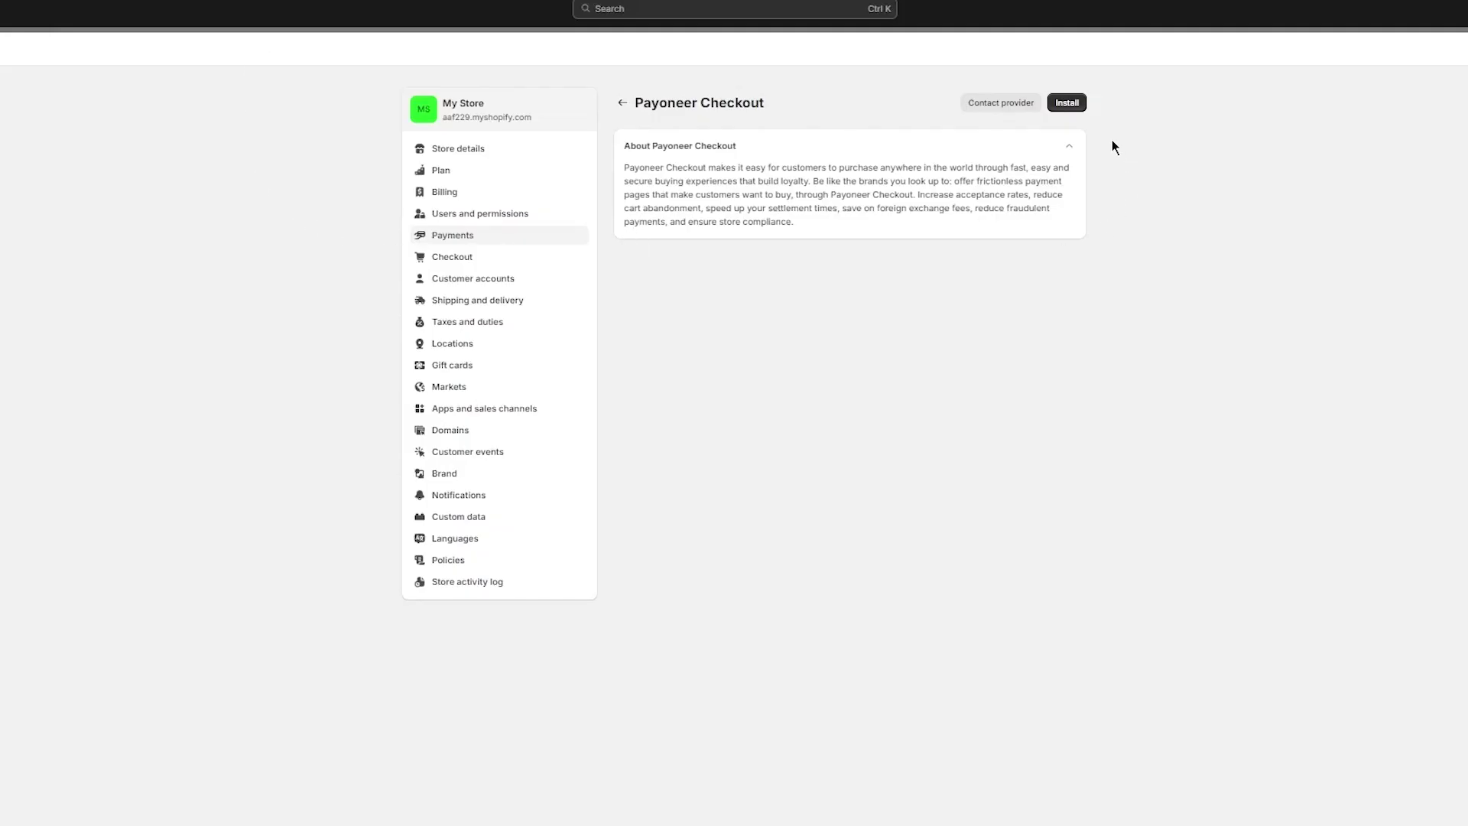
# - In the Shopify payment settings, start installing Payoneer Checkout
pyautogui.click(1069, 107)
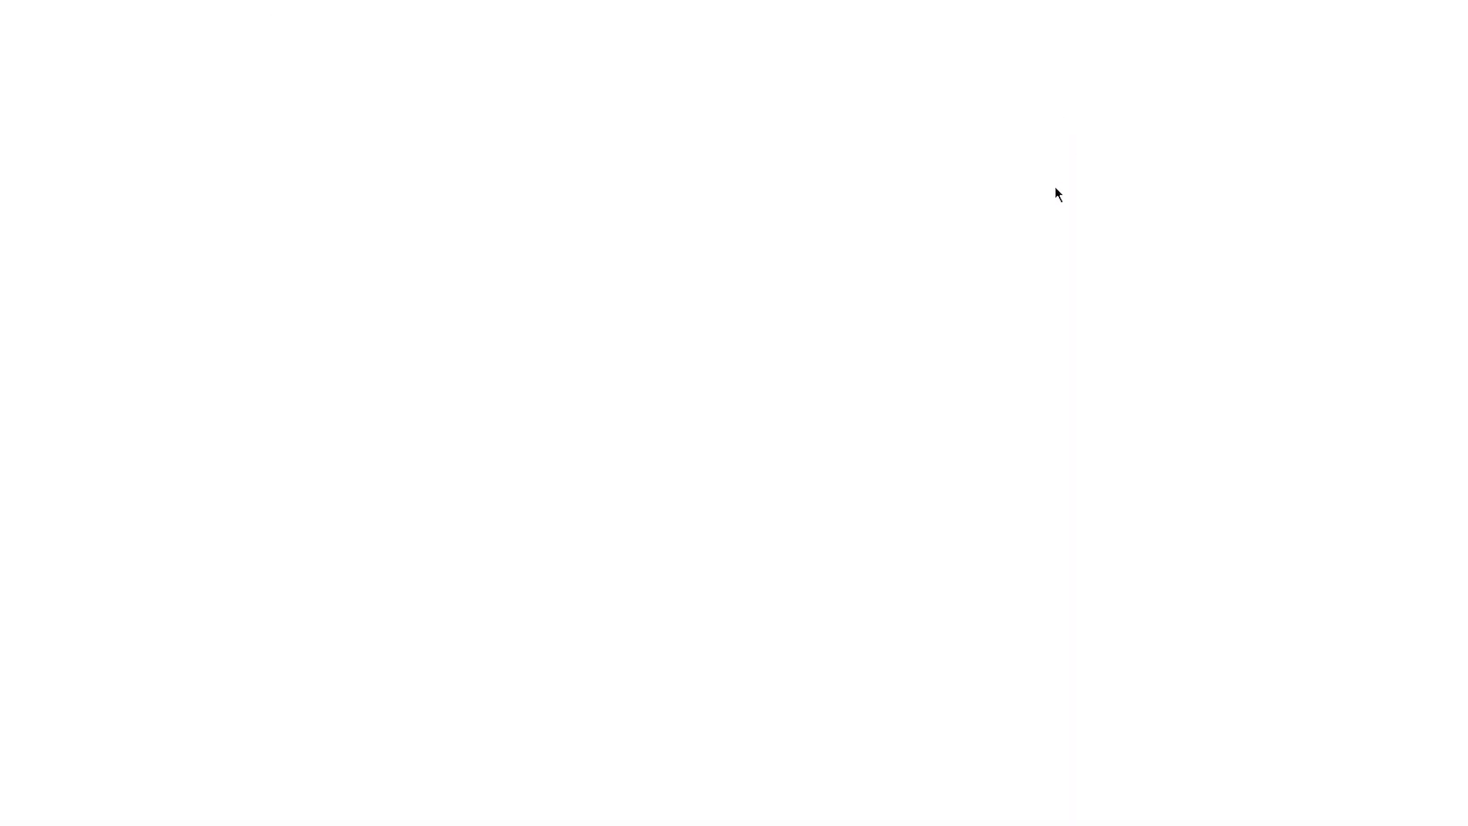